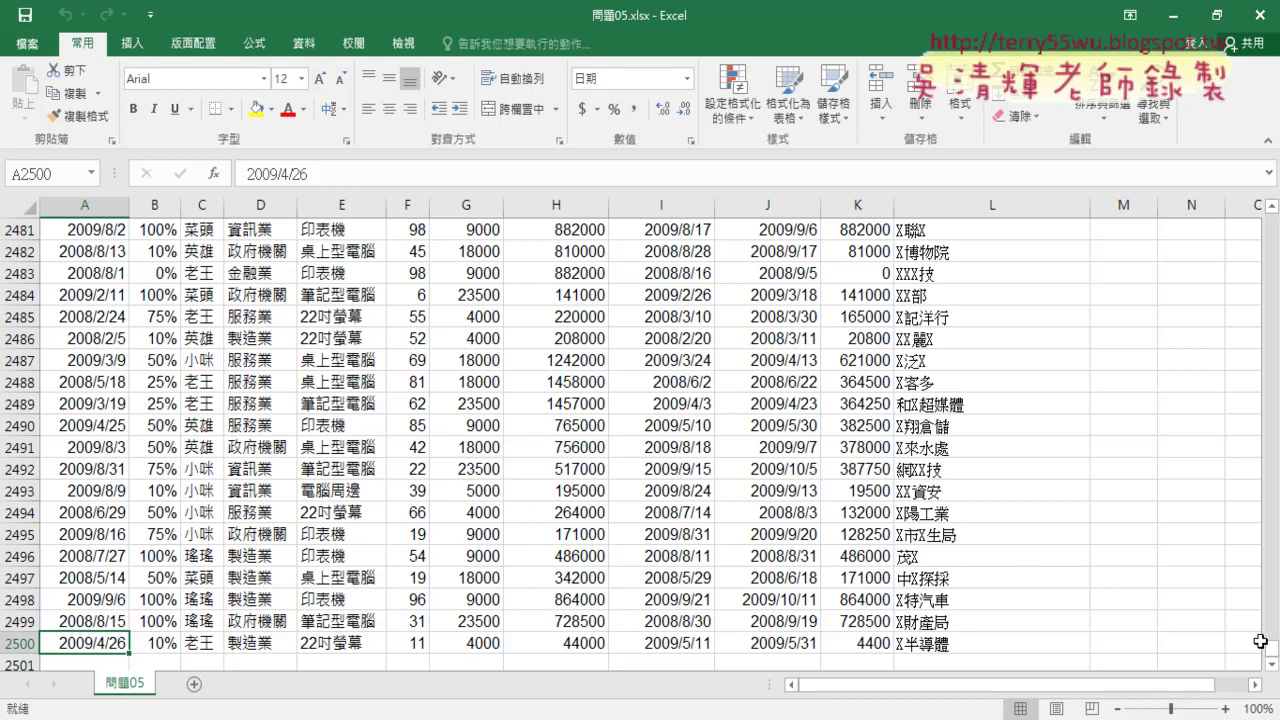
Scroll back up to row 1 and draw a red box over cells L1–M2.
left_click_drag(1271, 648, 1271, 222)
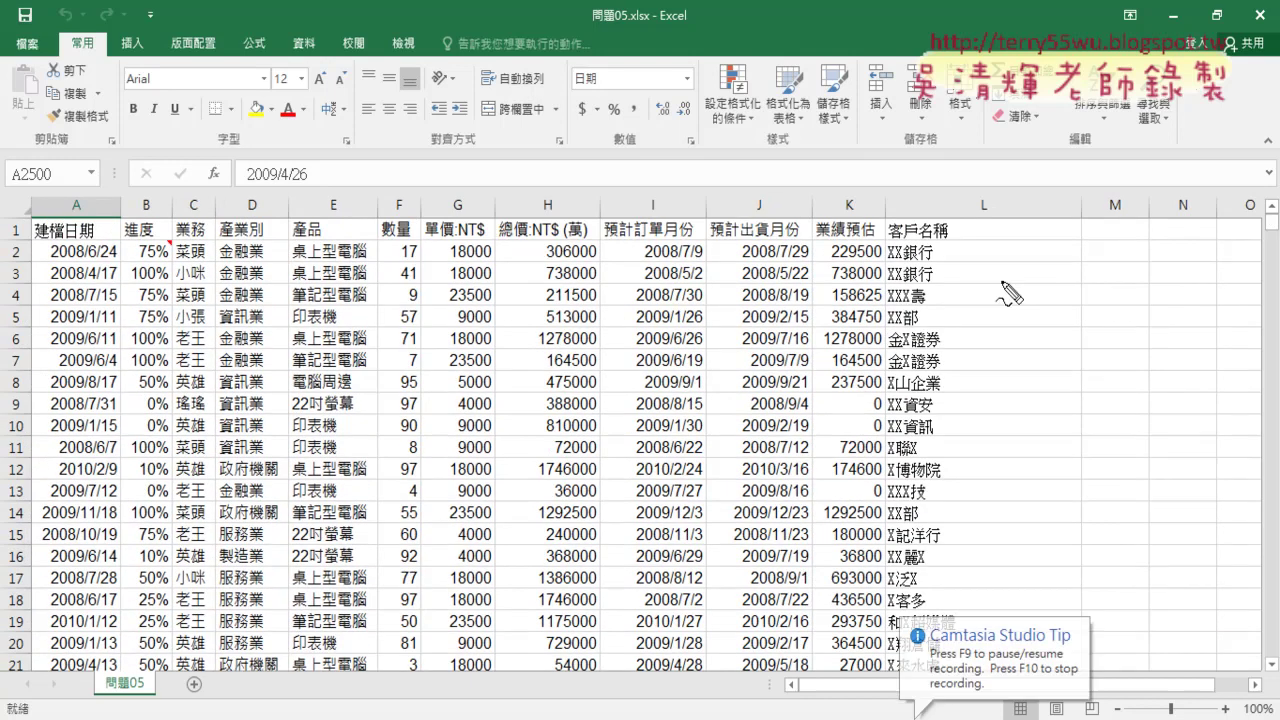
mouse_move(1025, 272)
left_mouse_down()
mouse_move(1024, 236)
mouse_move(1034, 273)
left_mouse_up()
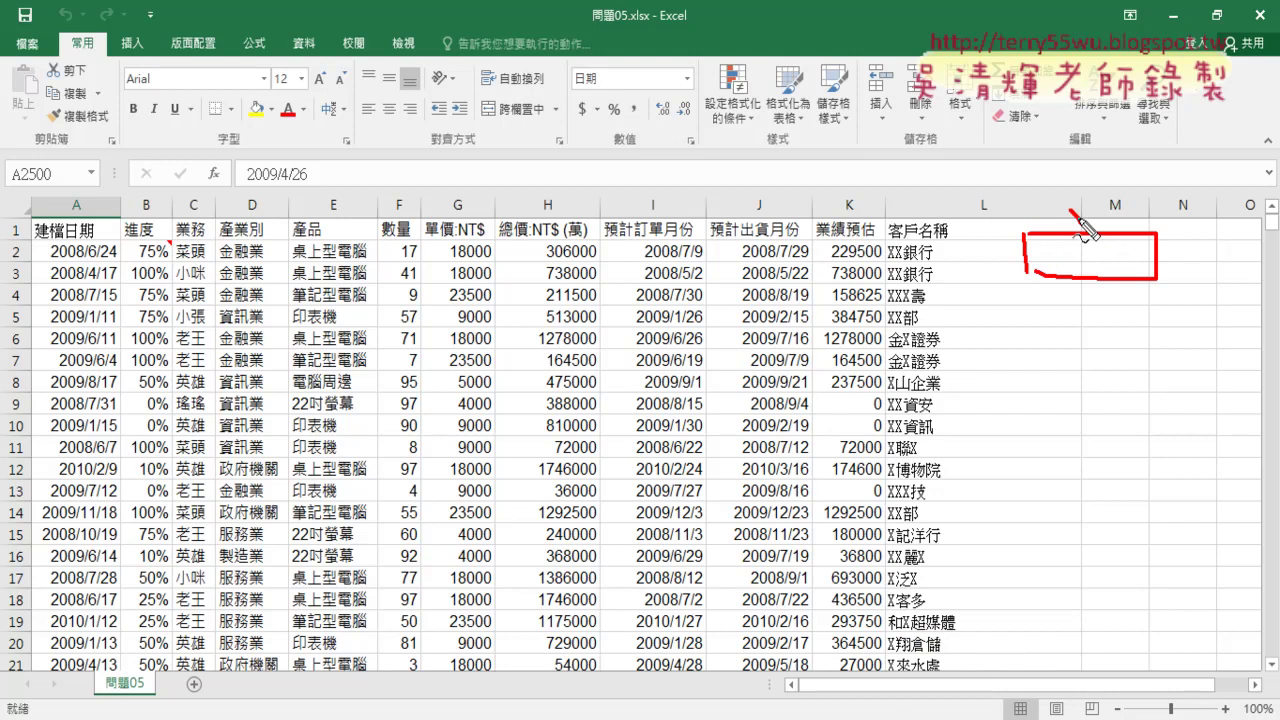
Draw a red arrow from the L1 box, loop and X out columns D–I, and arrow toward column H.
mouse_move(1082, 222)
left_mouse_down()
mouse_move(712, 198)
mouse_move(705, 212)
left_mouse_up()
left_click_drag(748, 352, 612, 515)
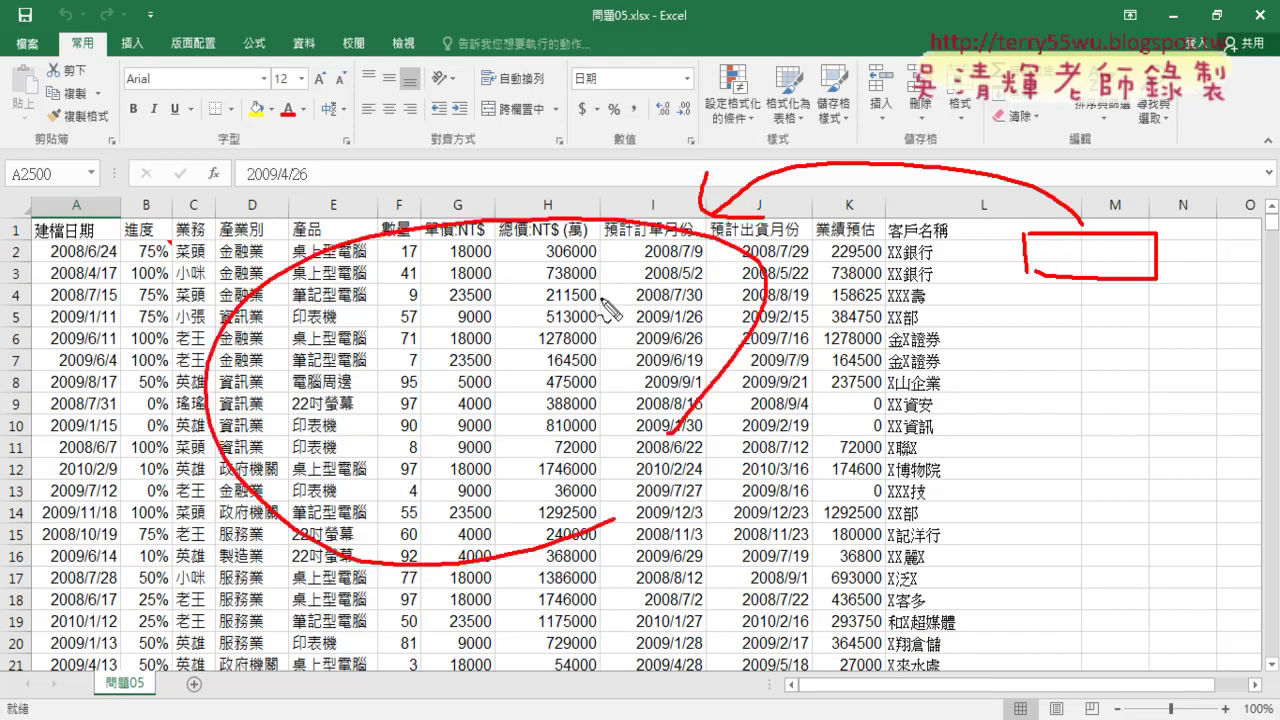
left_click_drag(612, 283, 466, 420)
left_click_drag(462, 325, 620, 462)
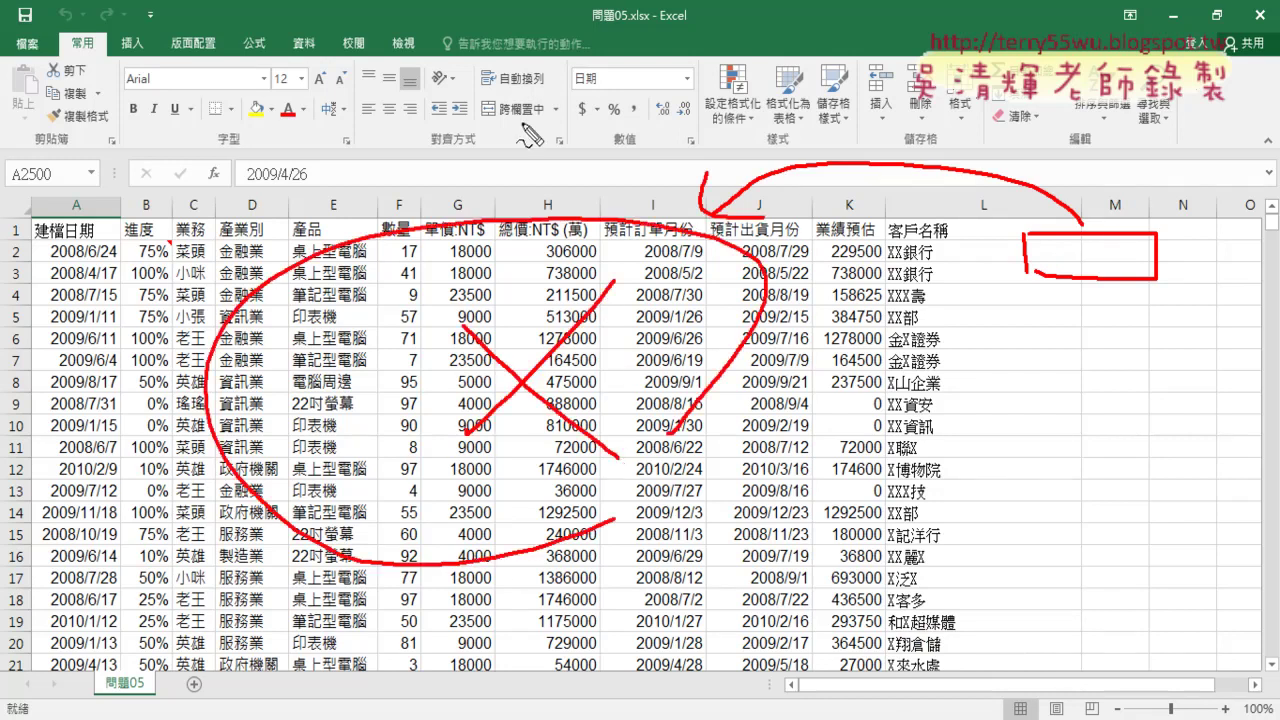
mouse_move(533, 215)
left_mouse_down()
mouse_move(534, 158)
mouse_move(556, 185)
left_mouse_up()
mouse_move(507, 47)
left_mouse_down()
mouse_move(507, 135)
mouse_move(512, 102)
mouse_move(545, 110)
left_mouse_up()
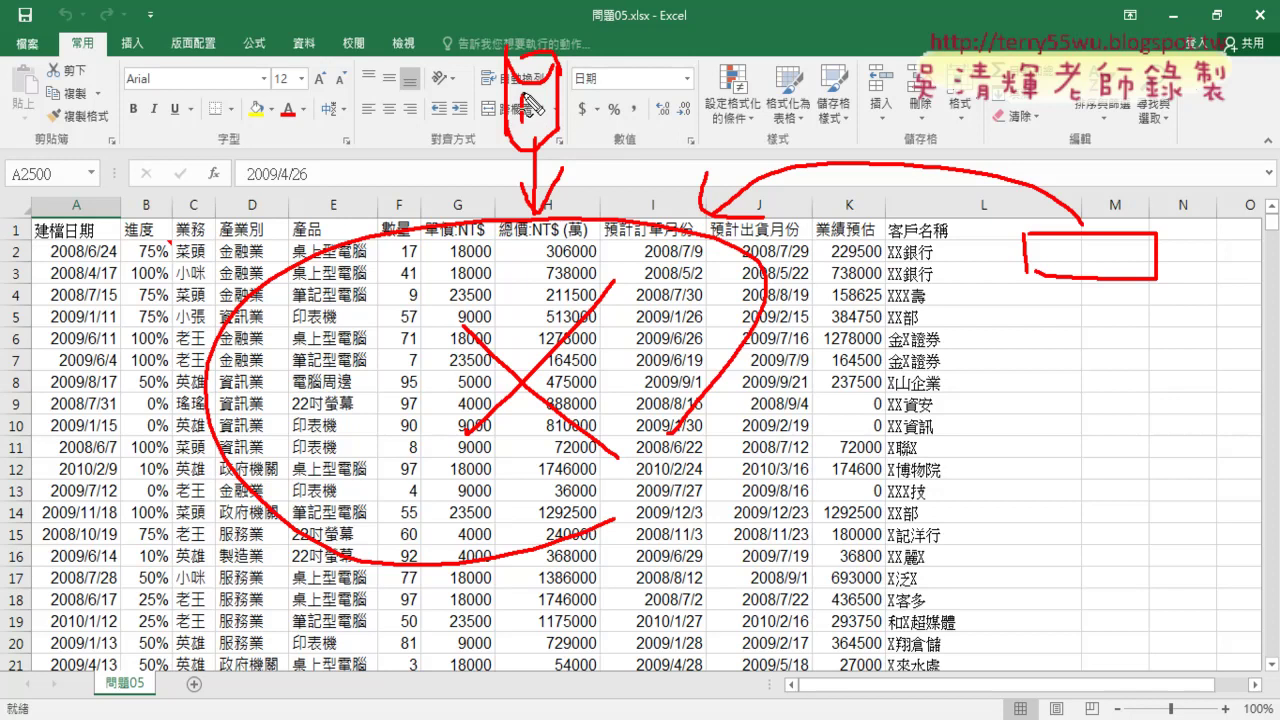
Box the Merge & Center icon, arrow from the % button to column I, then erase all ink.
left_click_drag(530, 100, 540, 125)
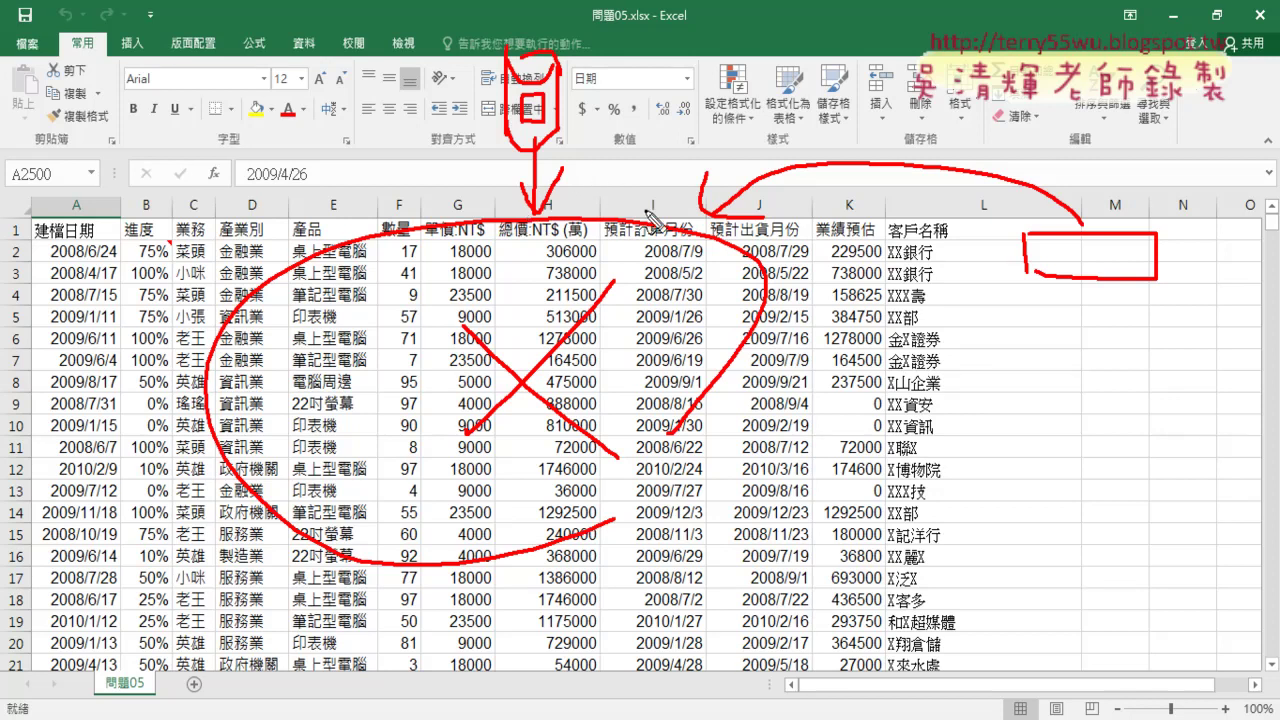
mouse_move(636, 134)
left_mouse_down()
mouse_move(637, 207)
mouse_move(650, 192)
left_mouse_up()
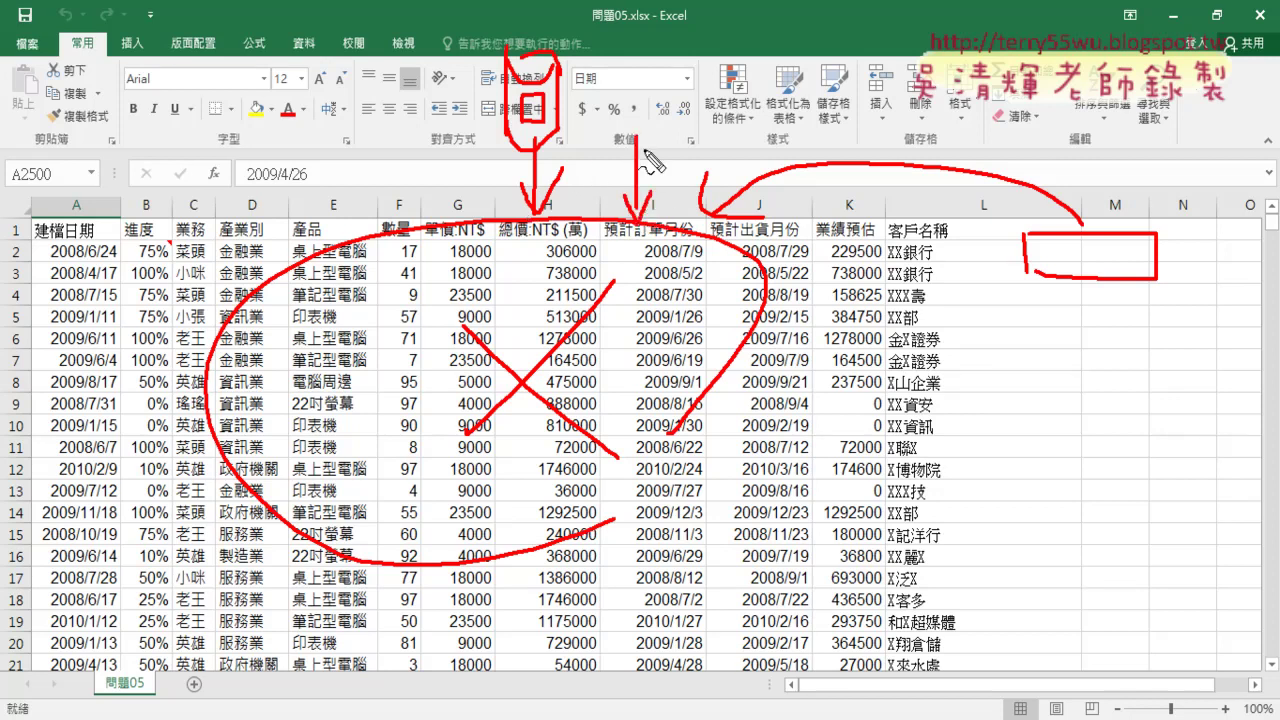
mouse_move(612, 128)
left_mouse_down()
mouse_move(606, 98)
mouse_move(688, 120)
left_mouse_up()
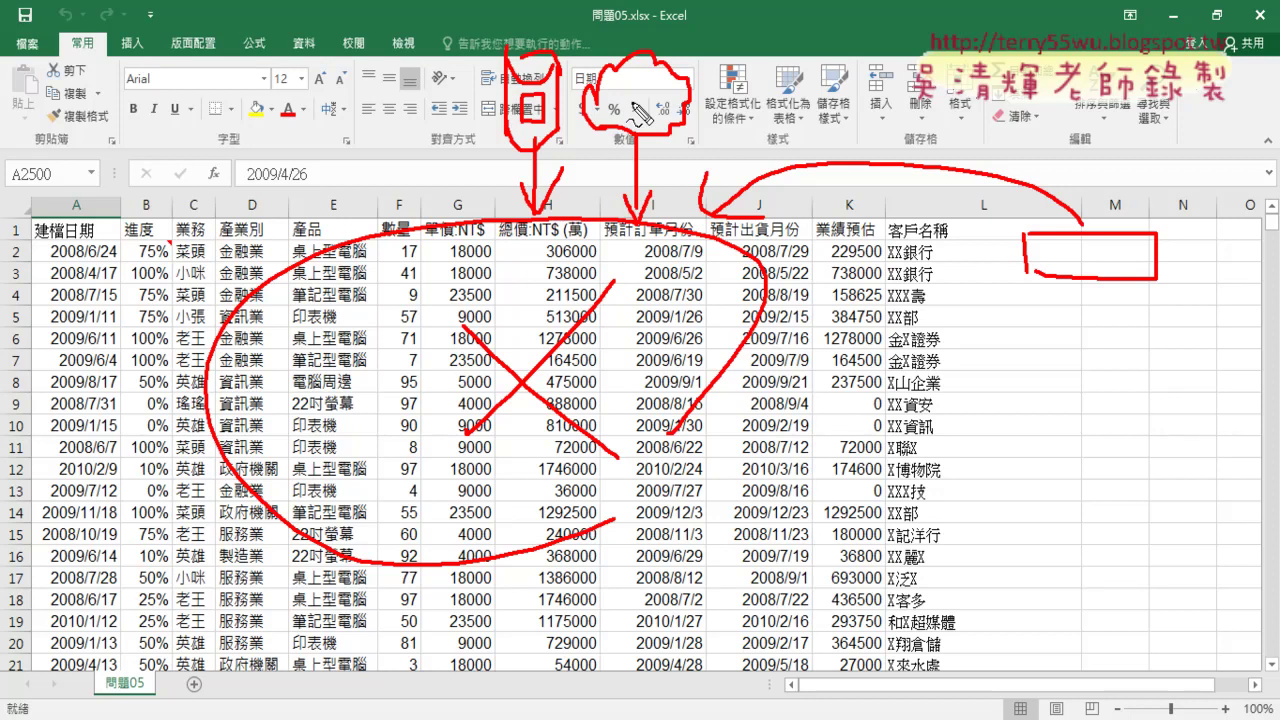
key("Escape")
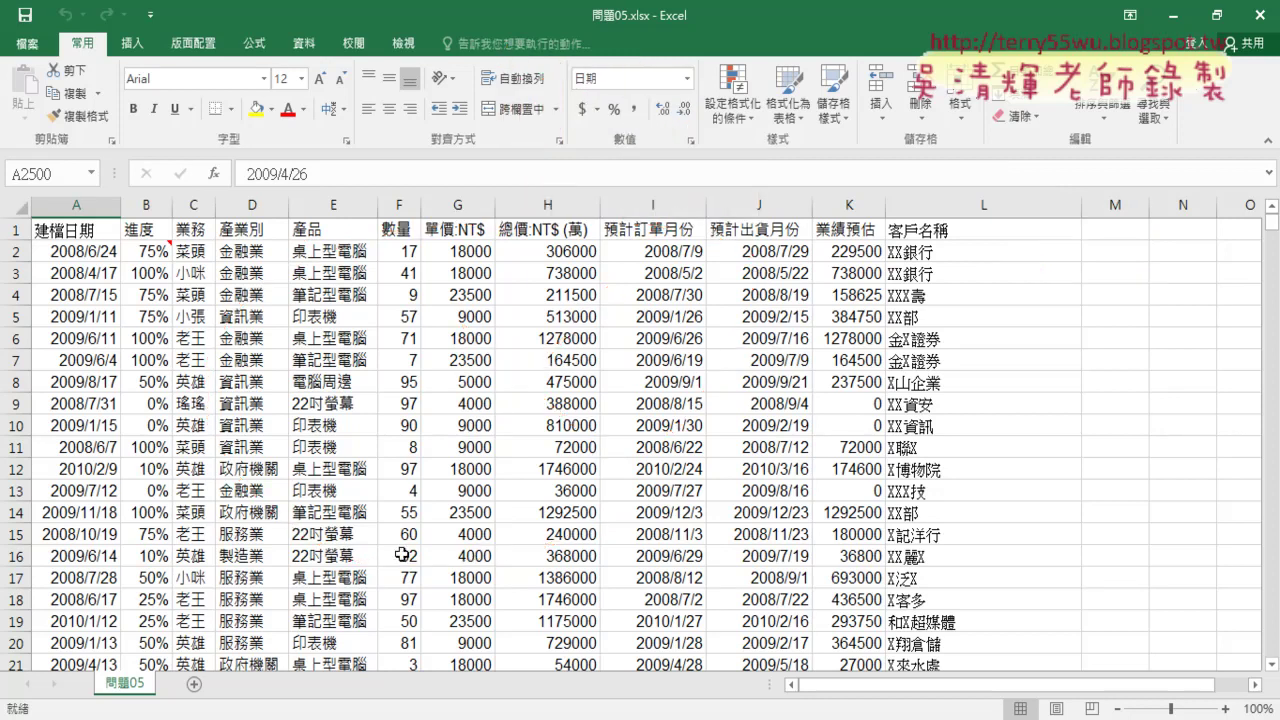
Switch to Chrome and bring up the 單元06_下載網路資料(YAHOO股市) Drive folder tab.
key("alt+Tab")
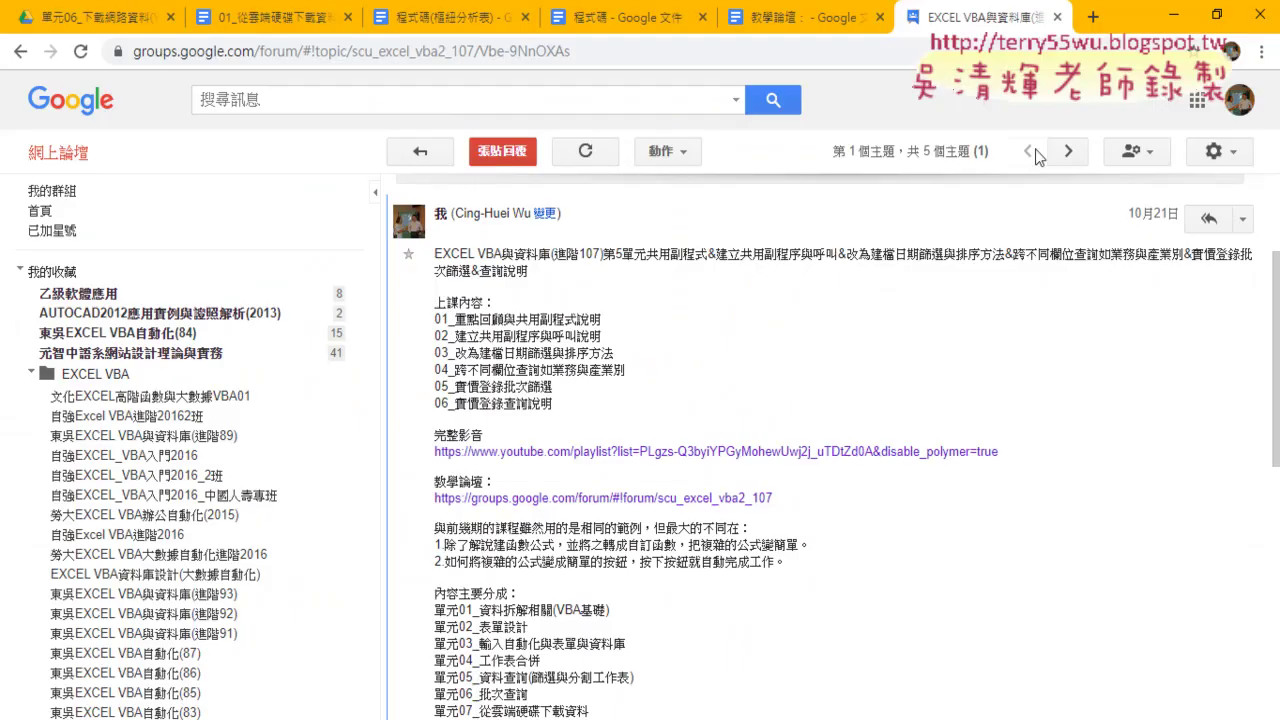
left_click(1093, 17)
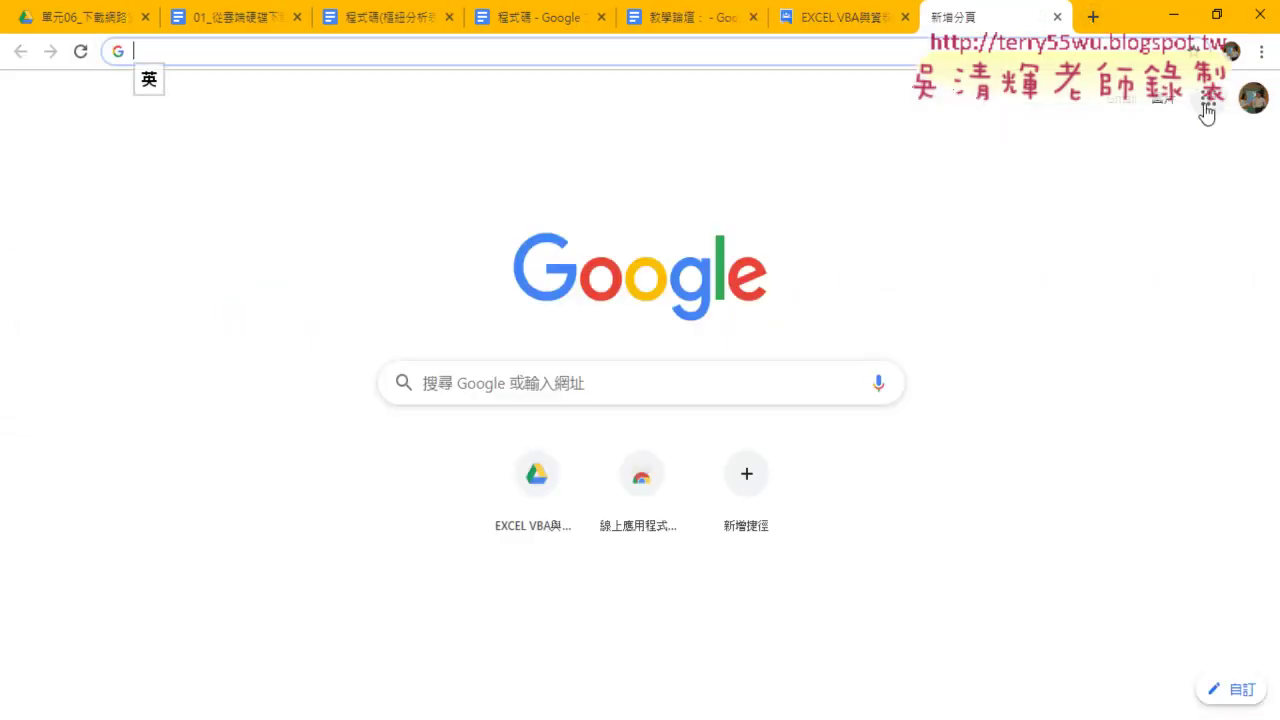
left_click(1208, 100)
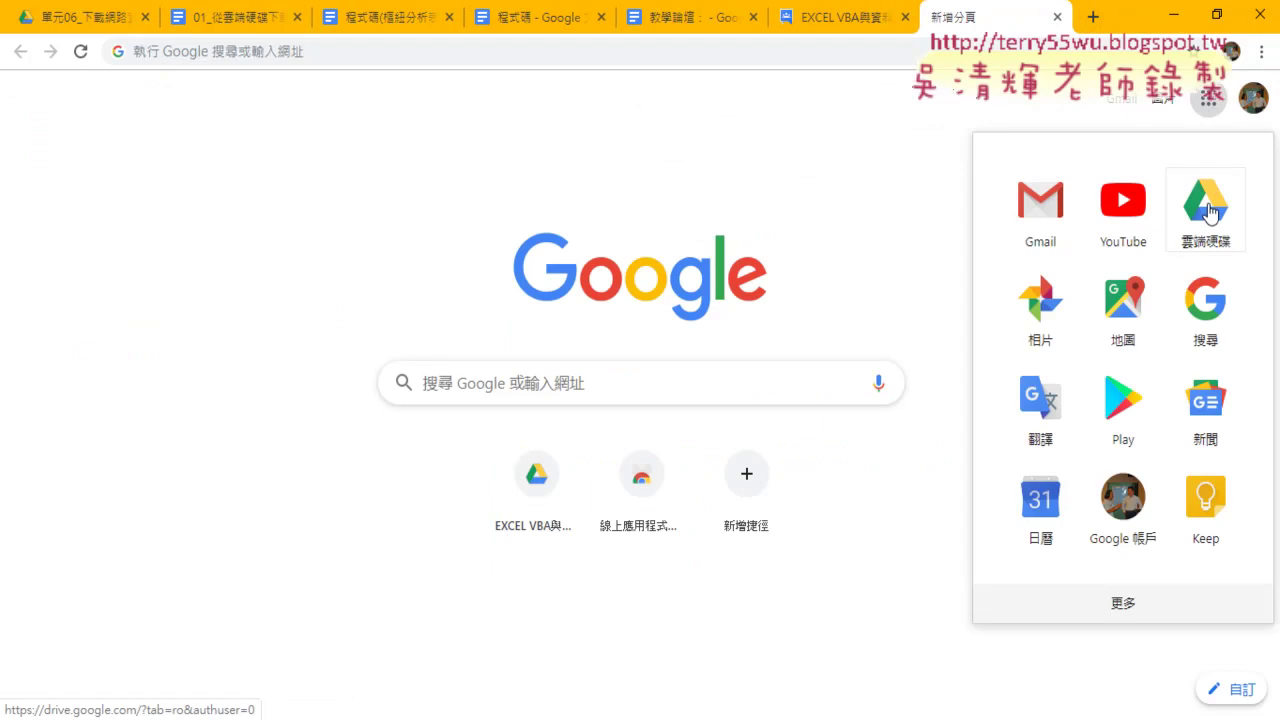
left_click(95, 19)
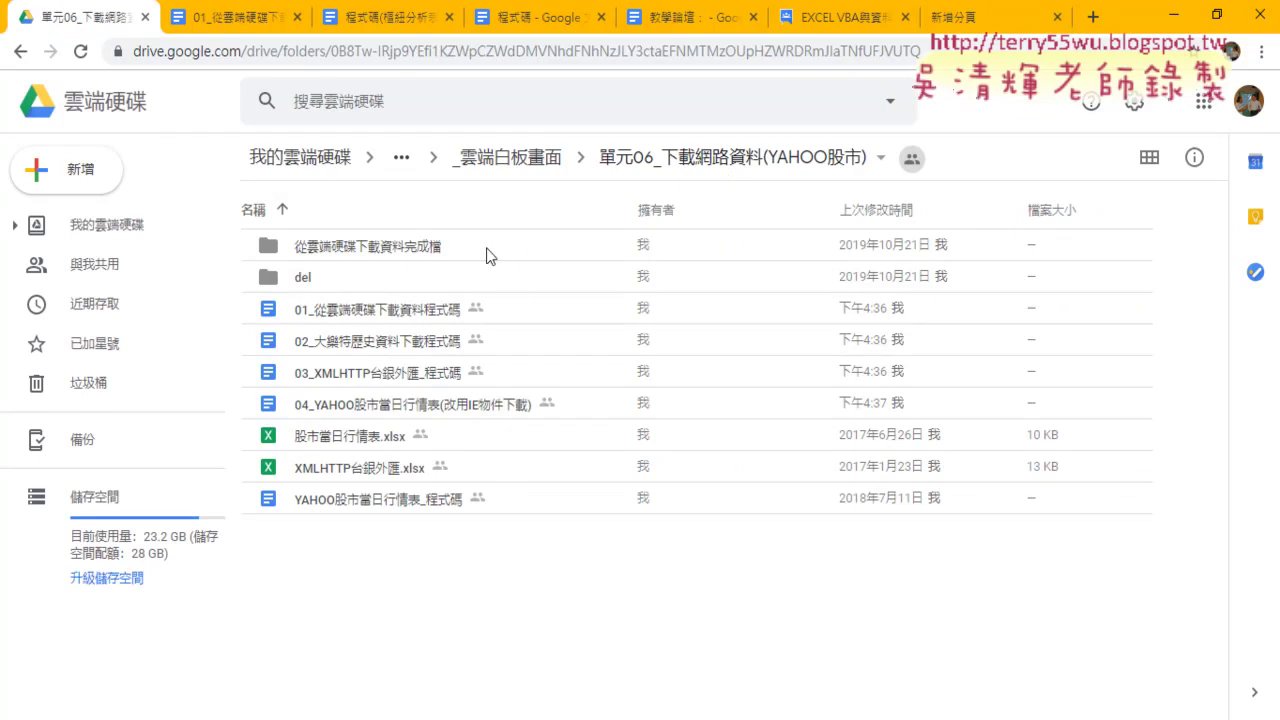
Cancel a stray folder upload, then open the 新資料夾 dialog from the file list's context menu.
right_click(352, 560)
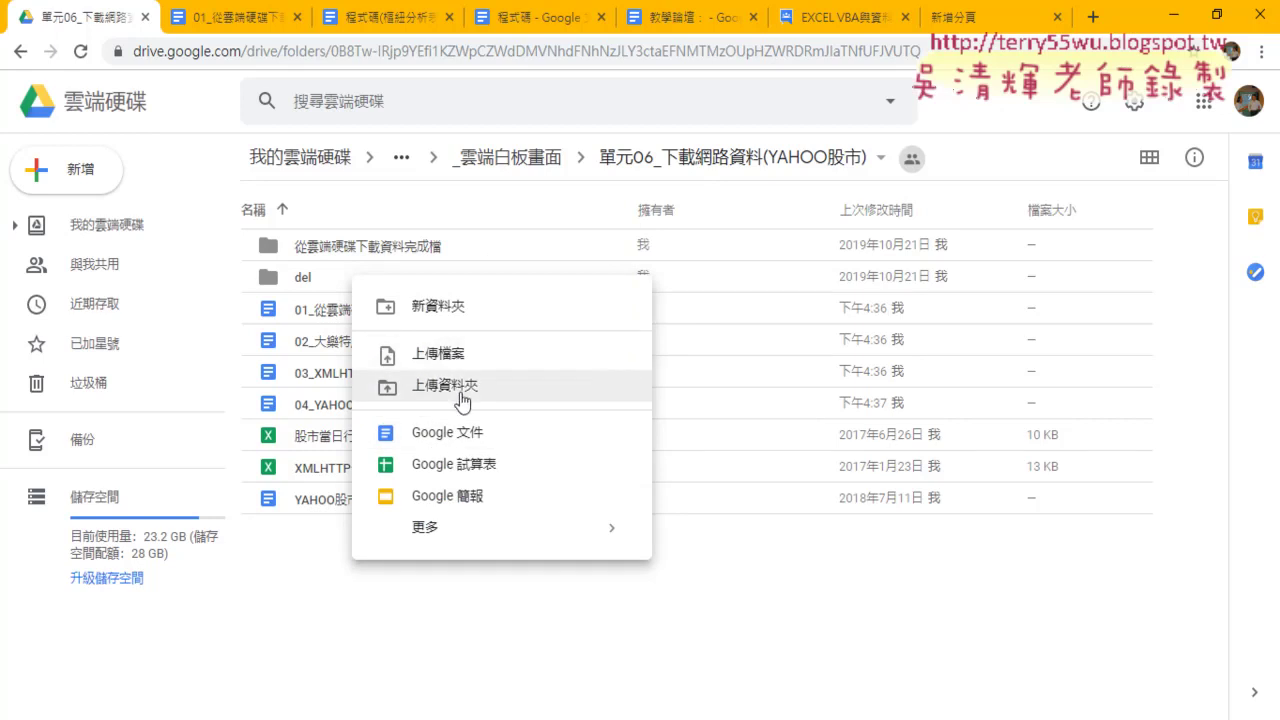
left_click(460, 394)
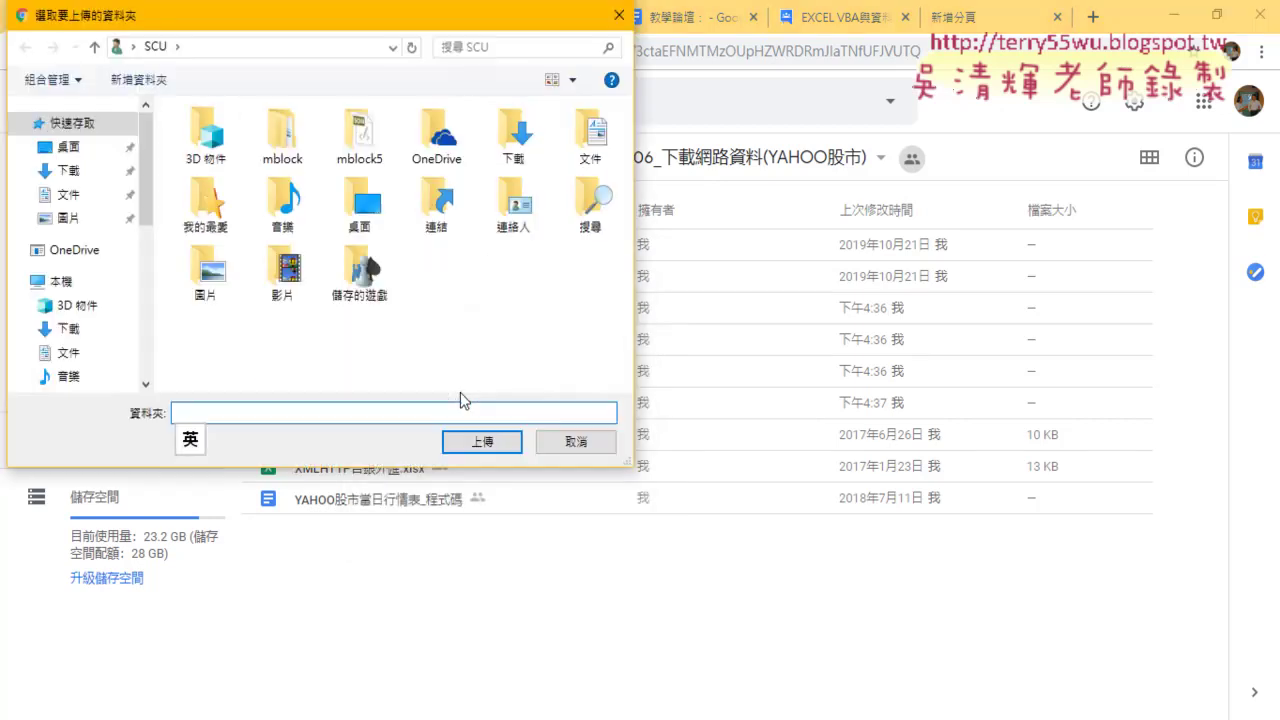
left_click(586, 450)
right_click(514, 585)
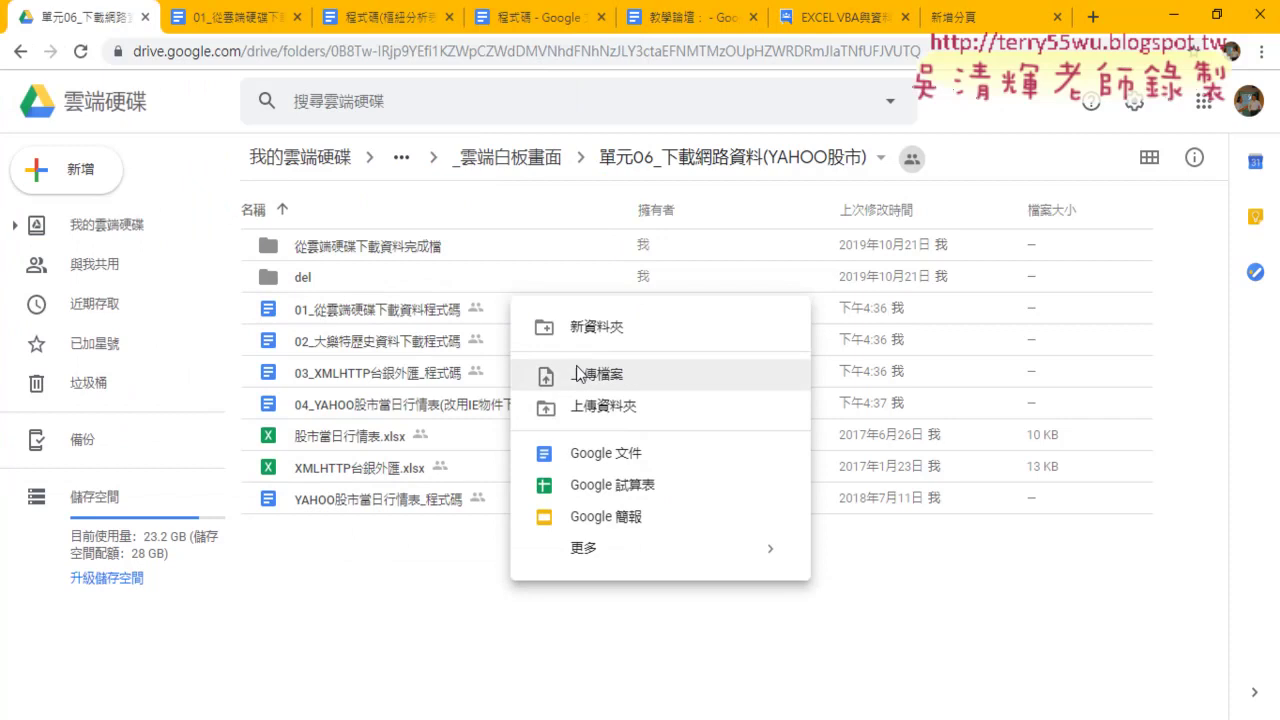
left_click(585, 329)
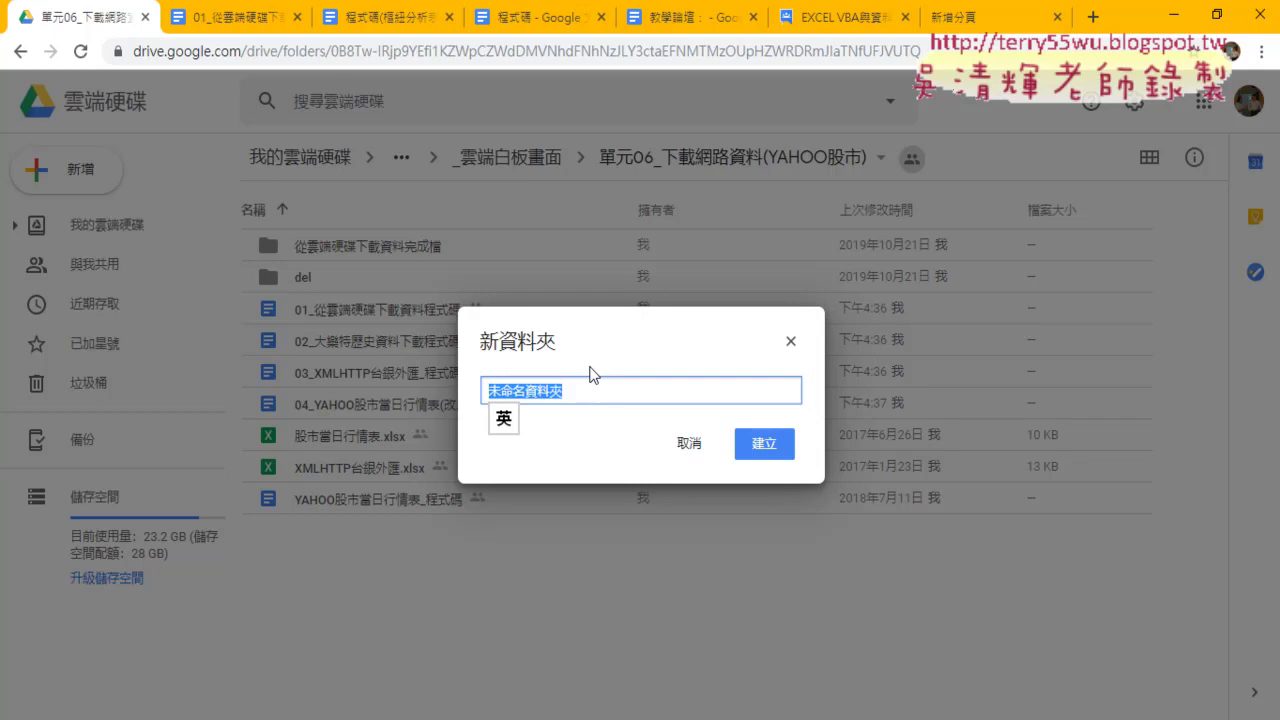
Create a folder named 'temp' and open it.
type("tem")
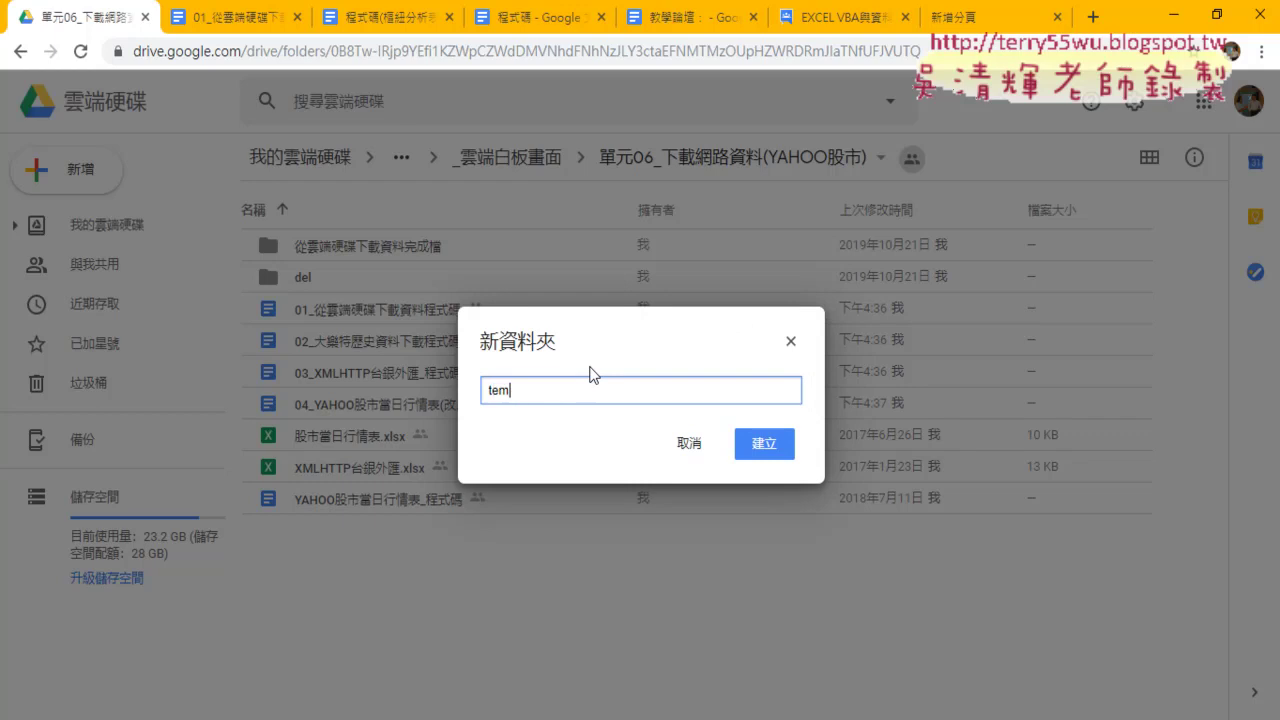
type("p")
key("Return")
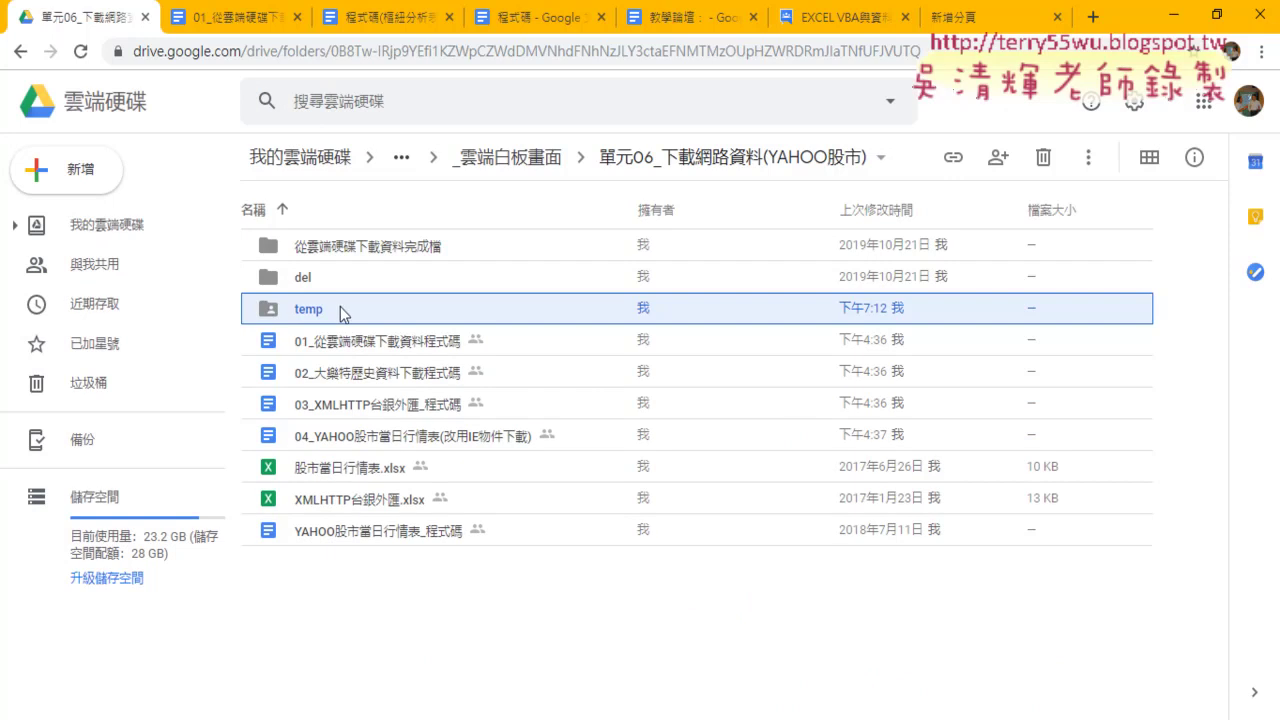
double_click(340, 308)
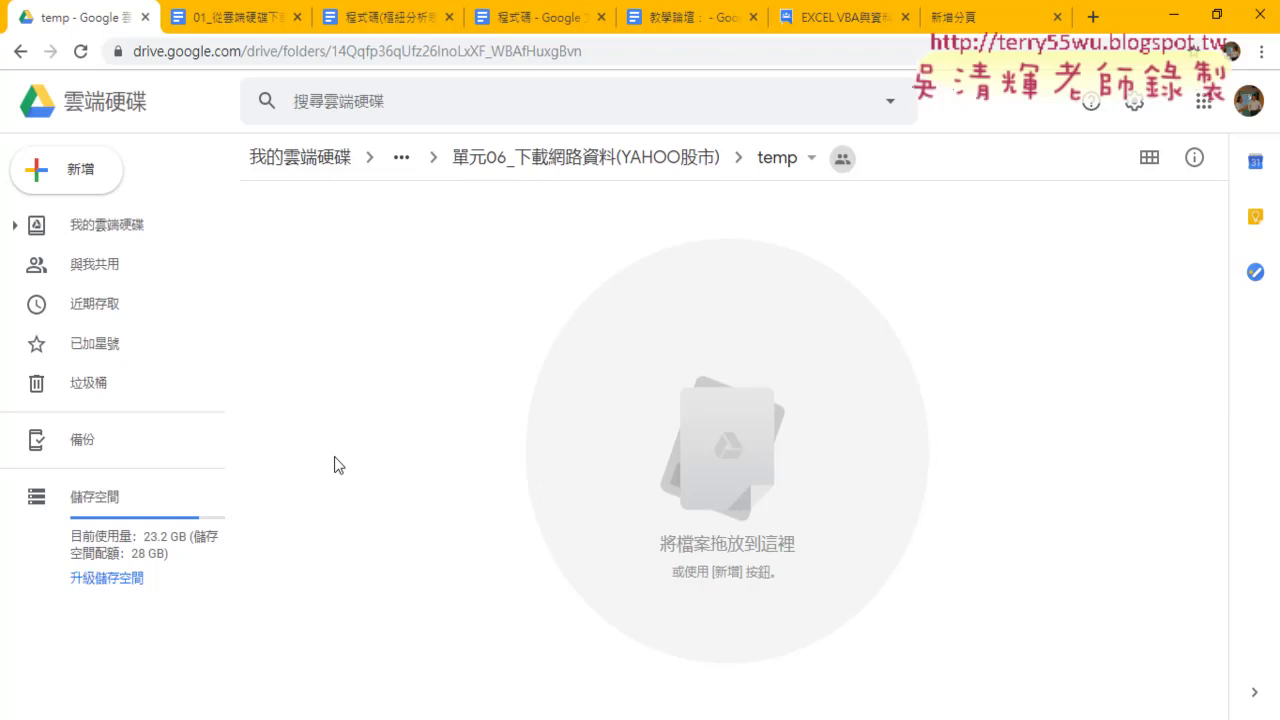
Resize and reposition the 單元05 Explorer window, drag 問題05.xlsx over the temp page, and return to Drive.
key("alt+Tab")
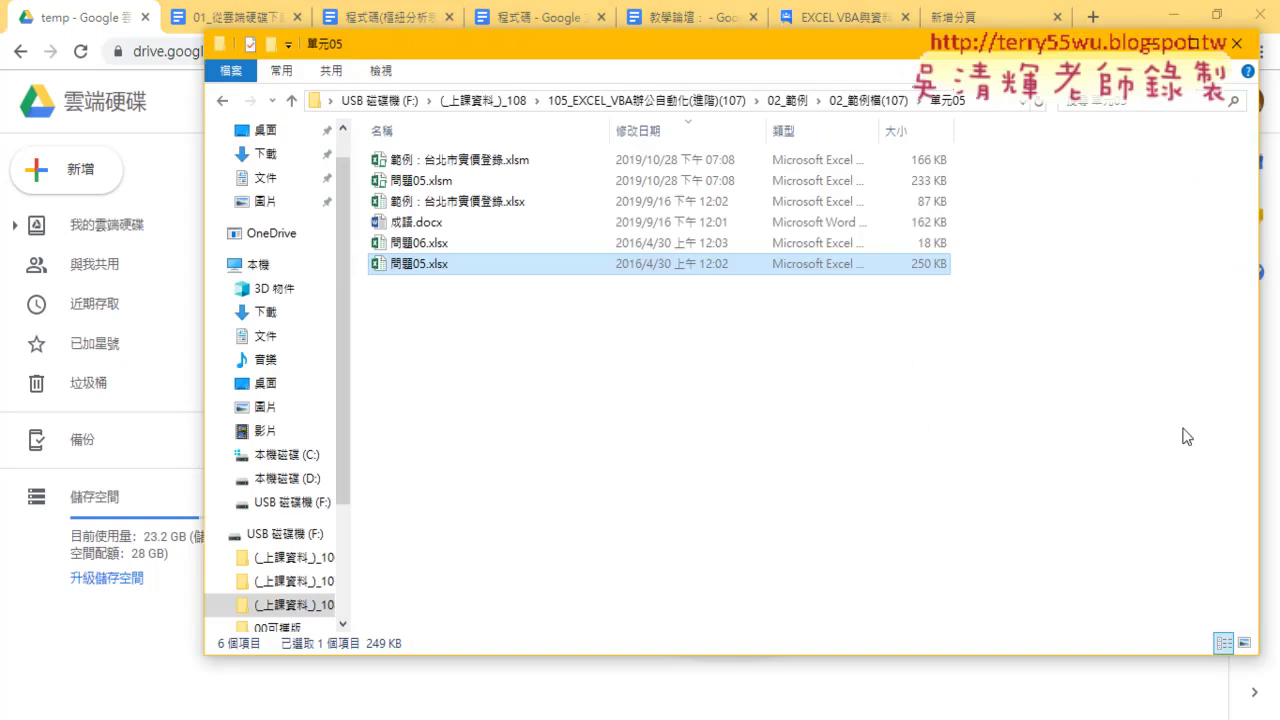
left_click_drag(1259, 424, 958, 424)
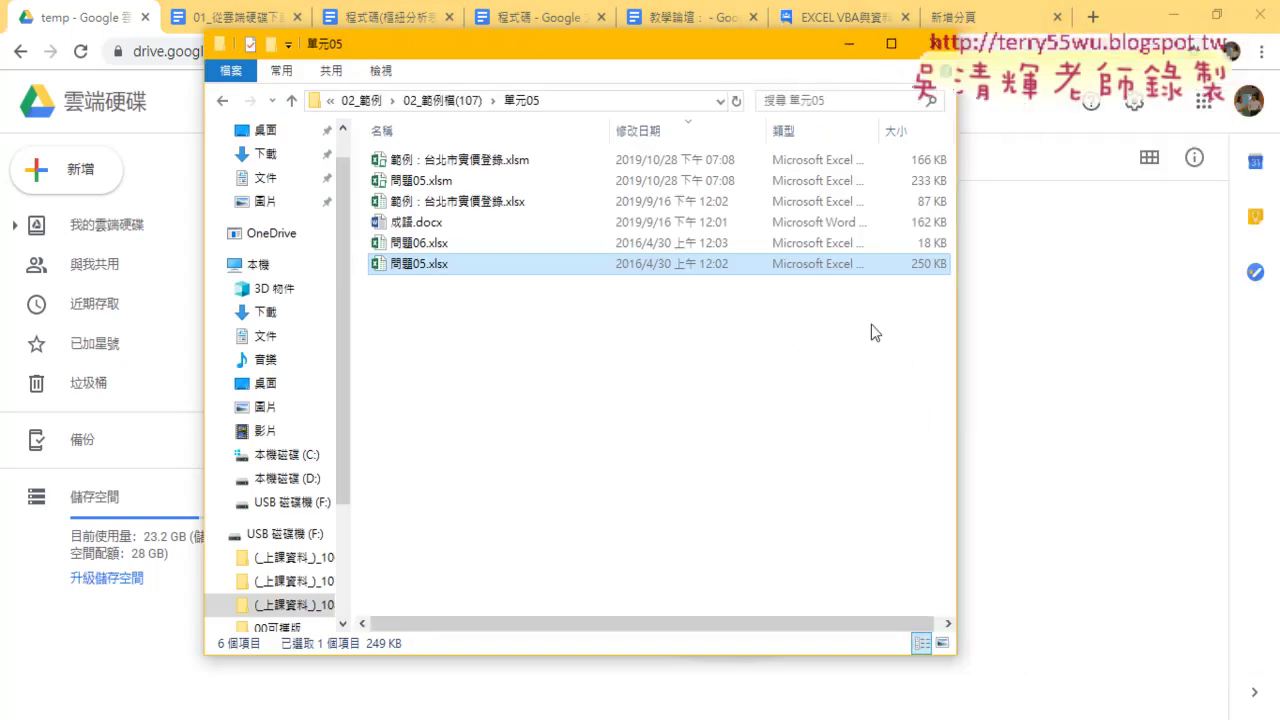
left_click_drag(517, 49, 342, 68)
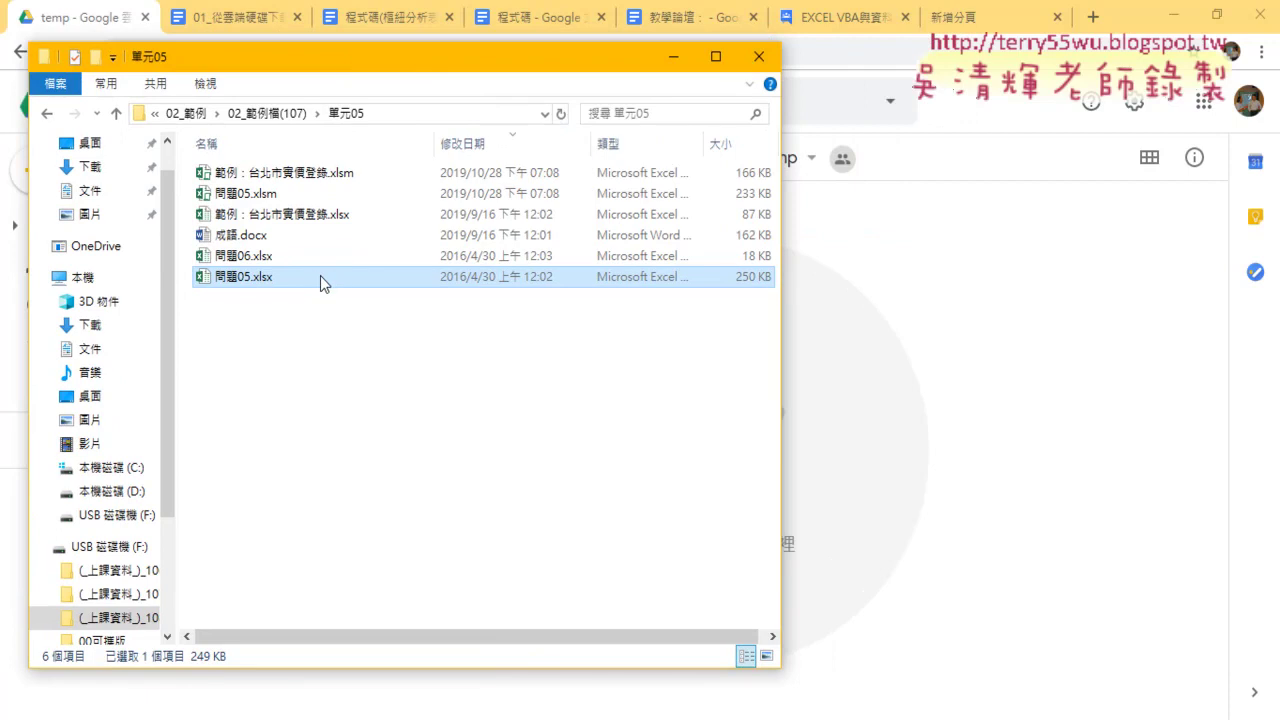
left_click_drag(320, 275, 860, 407)
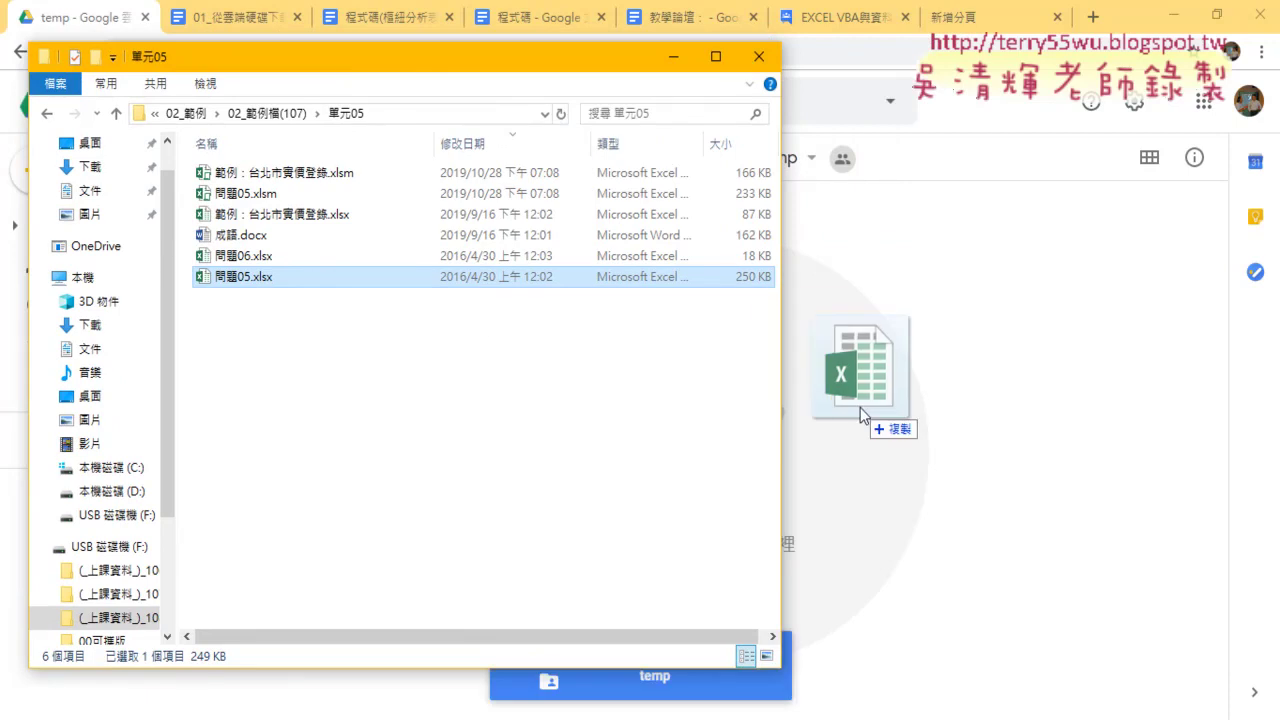
left_click_drag(860, 407, 362, 358)
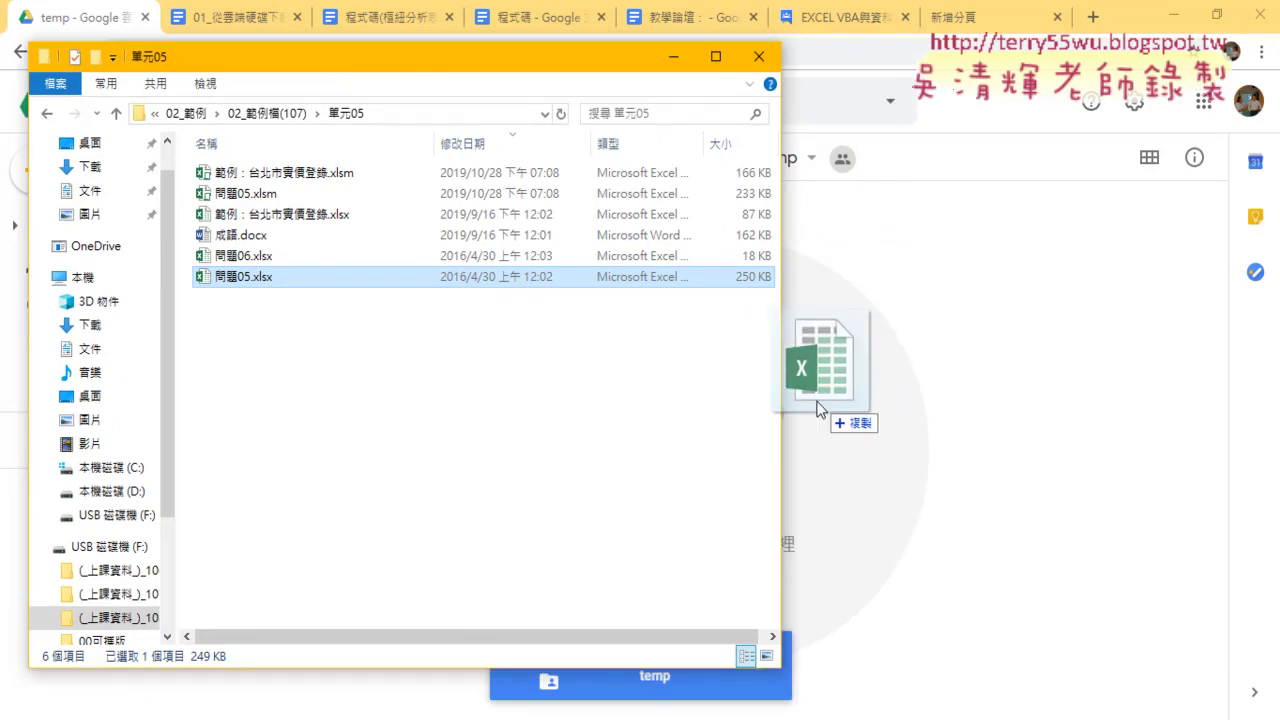
left_click(1034, 443)
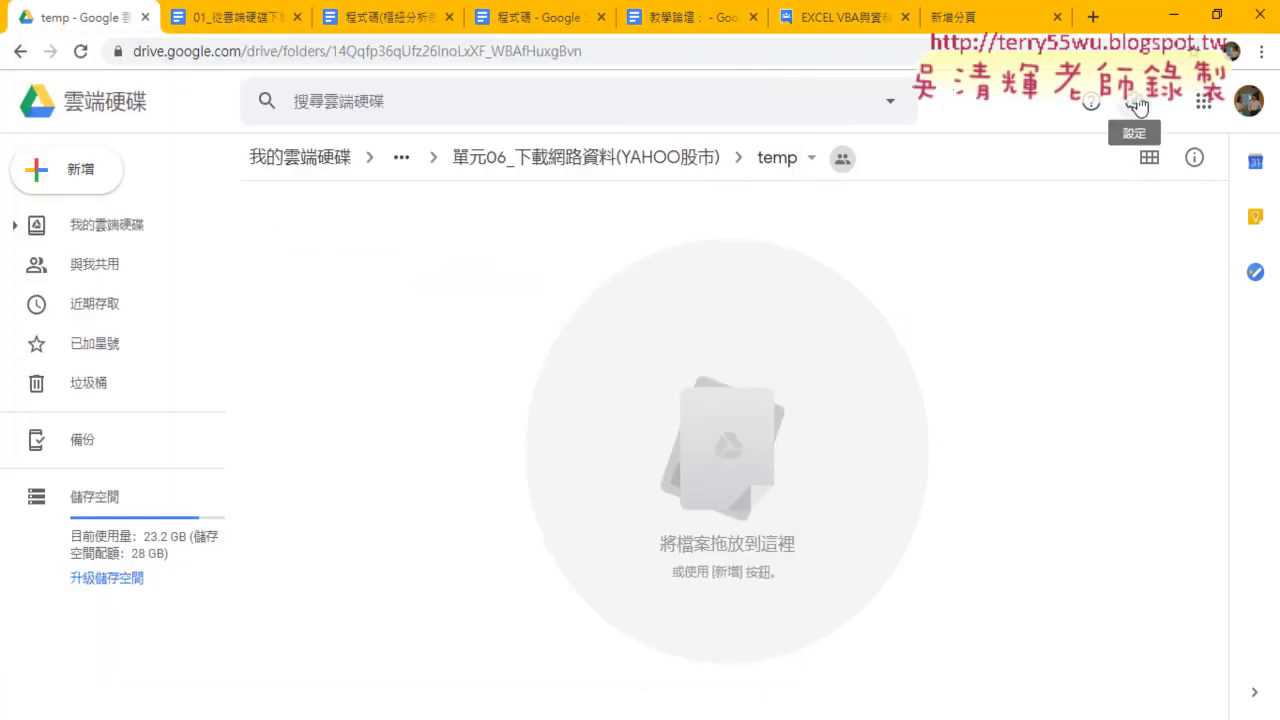
Tick 將已上傳的檔案轉換成 Google 文件編輯器格式 in Drive settings, highlight it in red, and click 完成.
left_click(1136, 104)
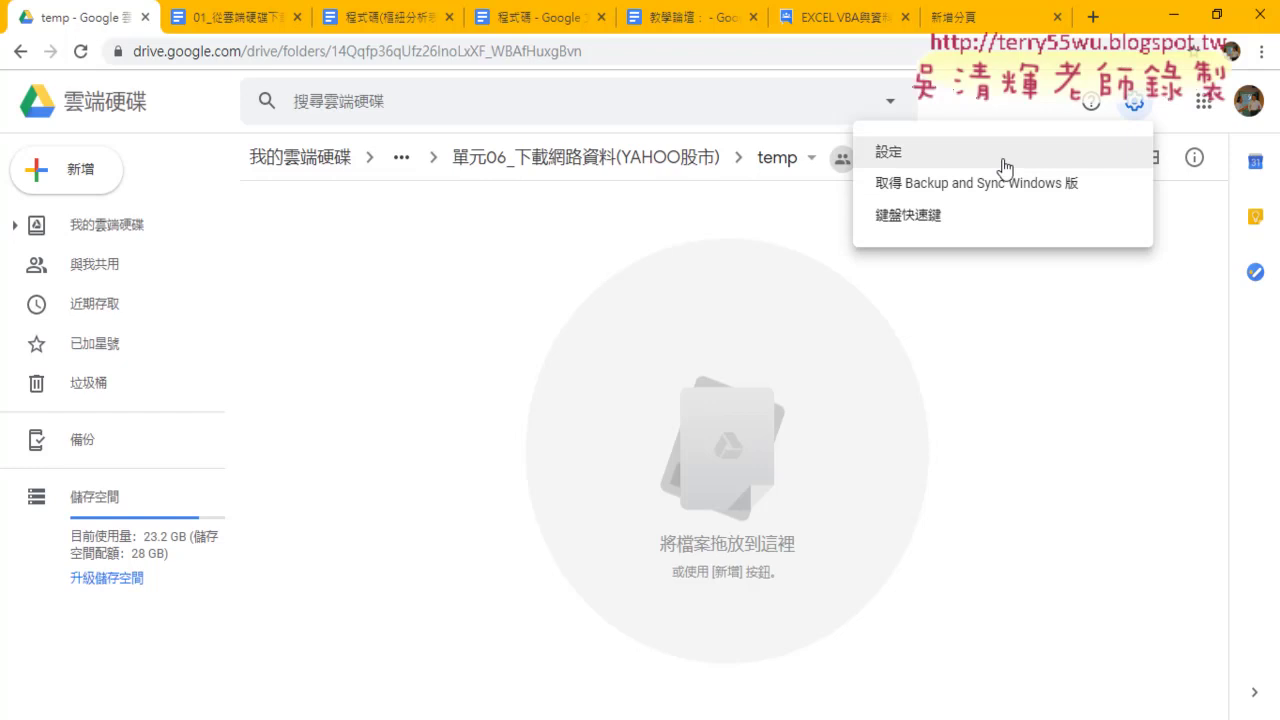
left_click(1010, 165)
left_click(593, 378)
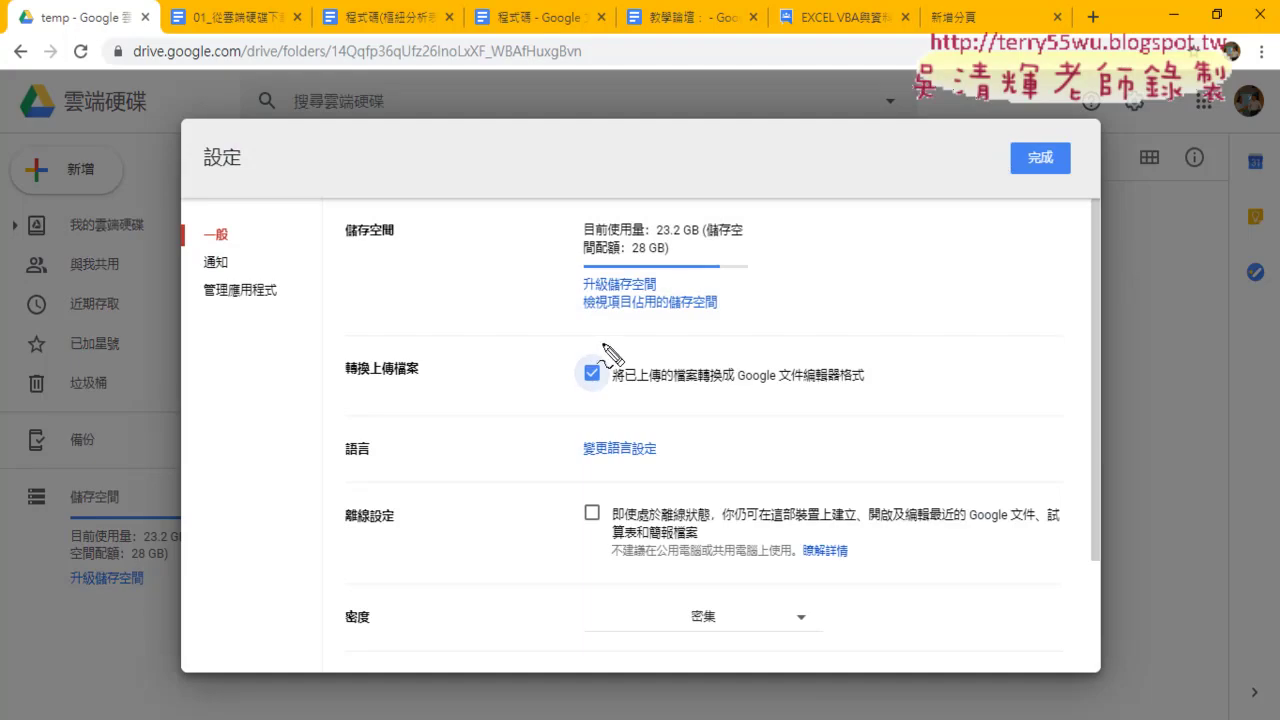
mouse_move(571, 356)
left_mouse_down()
mouse_move(570, 390)
mouse_move(836, 357)
mouse_move(562, 390)
left_mouse_up()
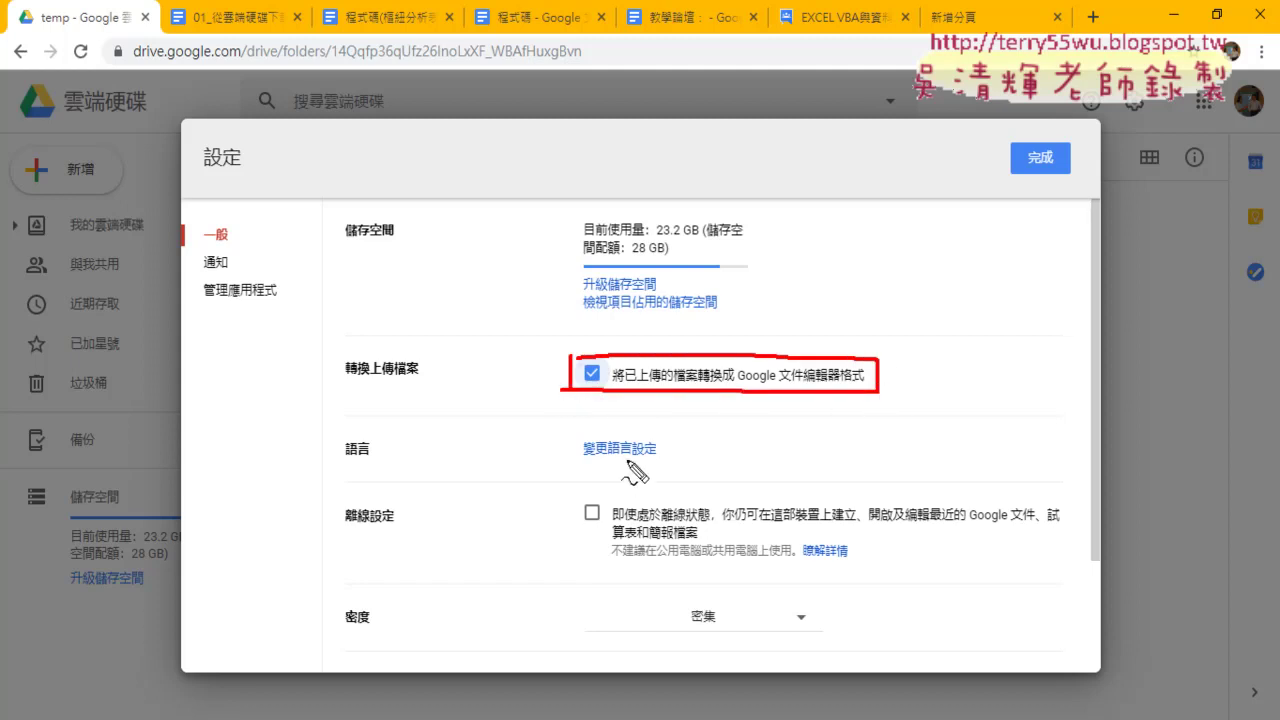
left_click_drag(586, 366, 624, 344)
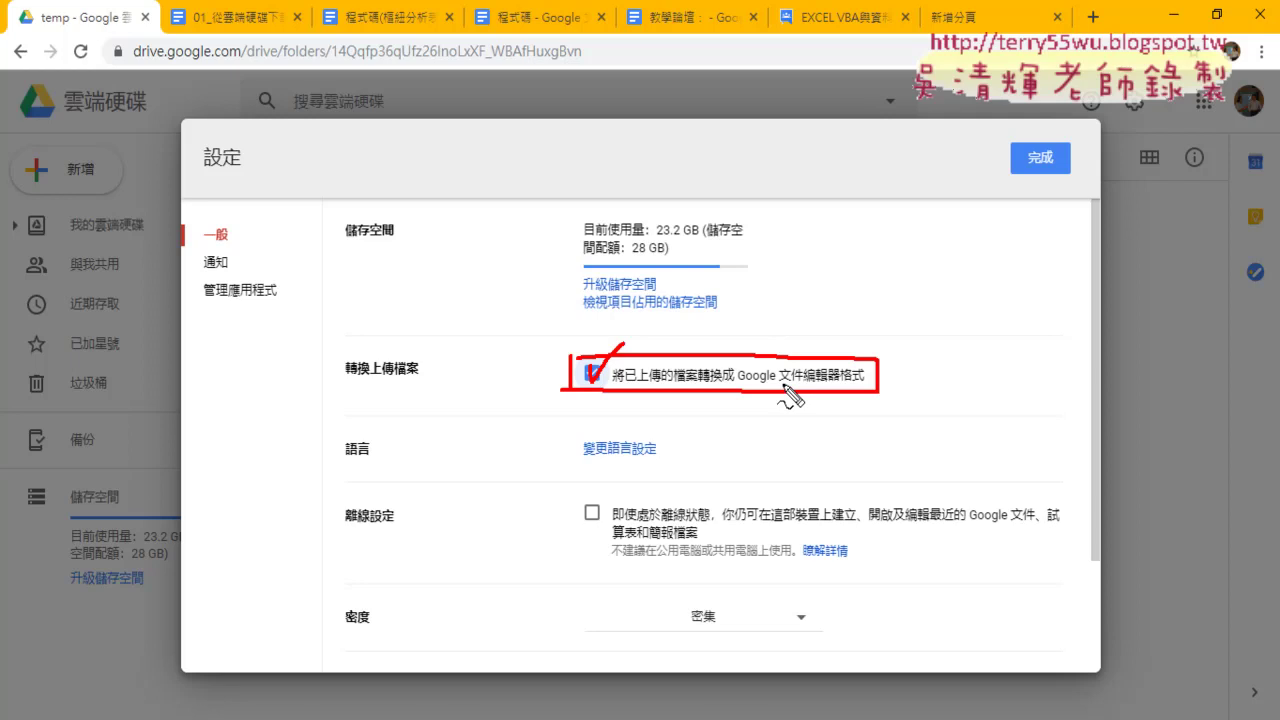
key("Escape")
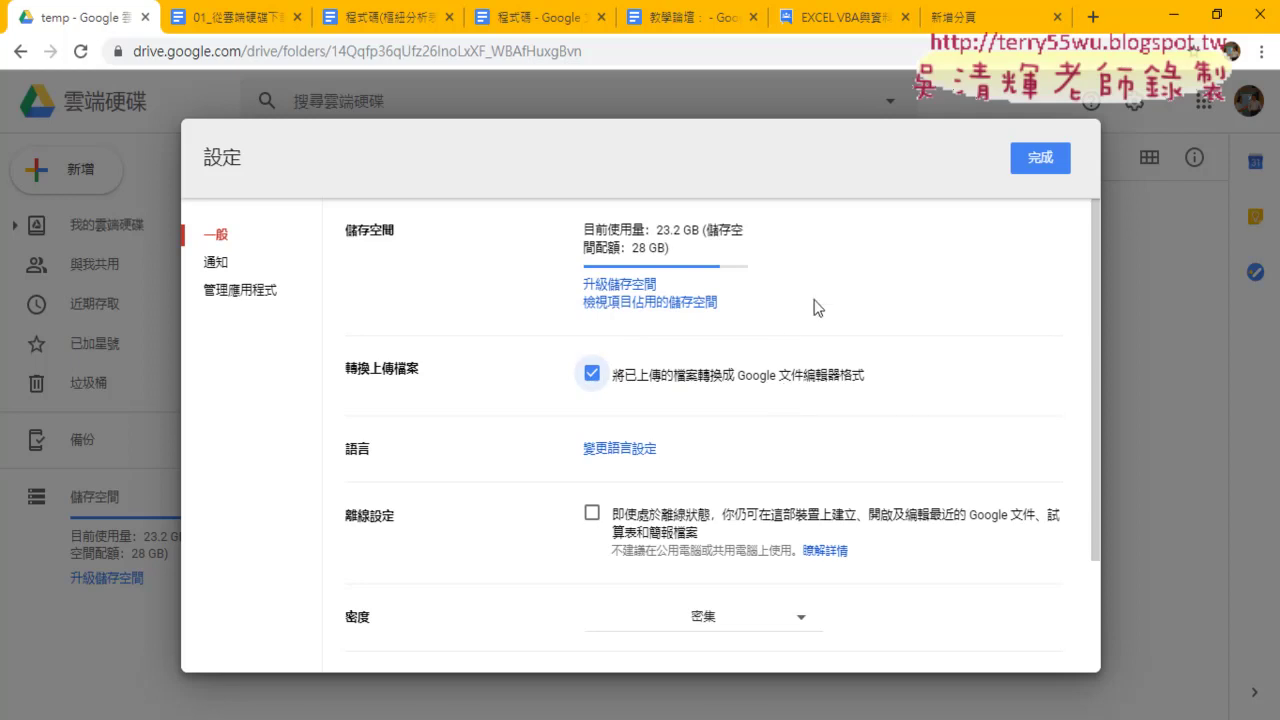
left_click(1041, 160)
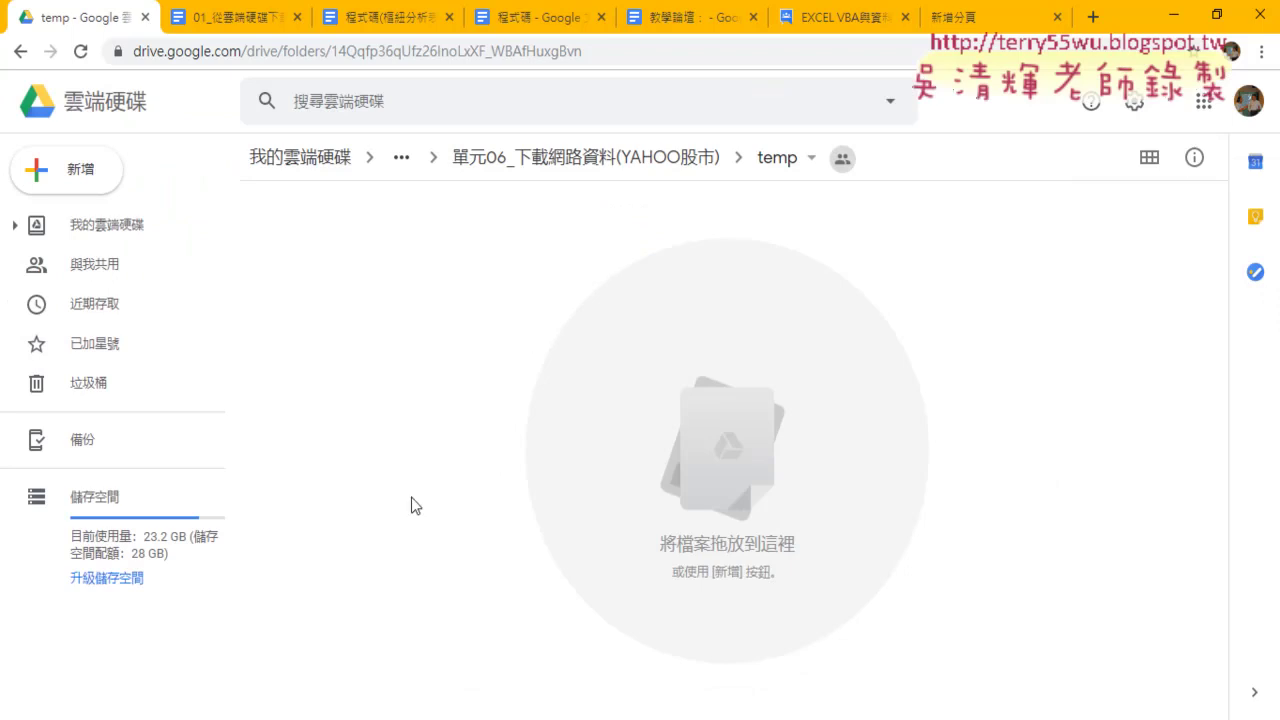
Drag 問題05.xlsx from the 單元05 window into temp, where it becomes the Google Sheet 問題05.
left_click(287, 692)
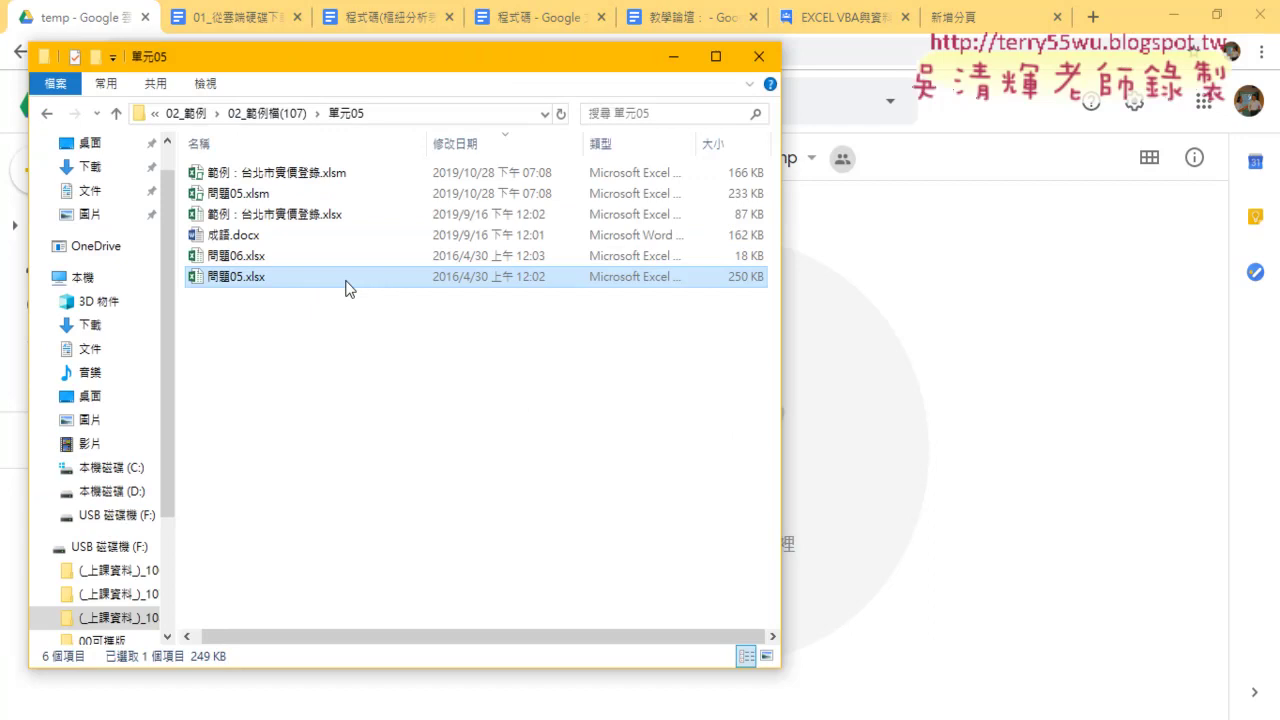
left_click_drag(349, 288, 881, 362)
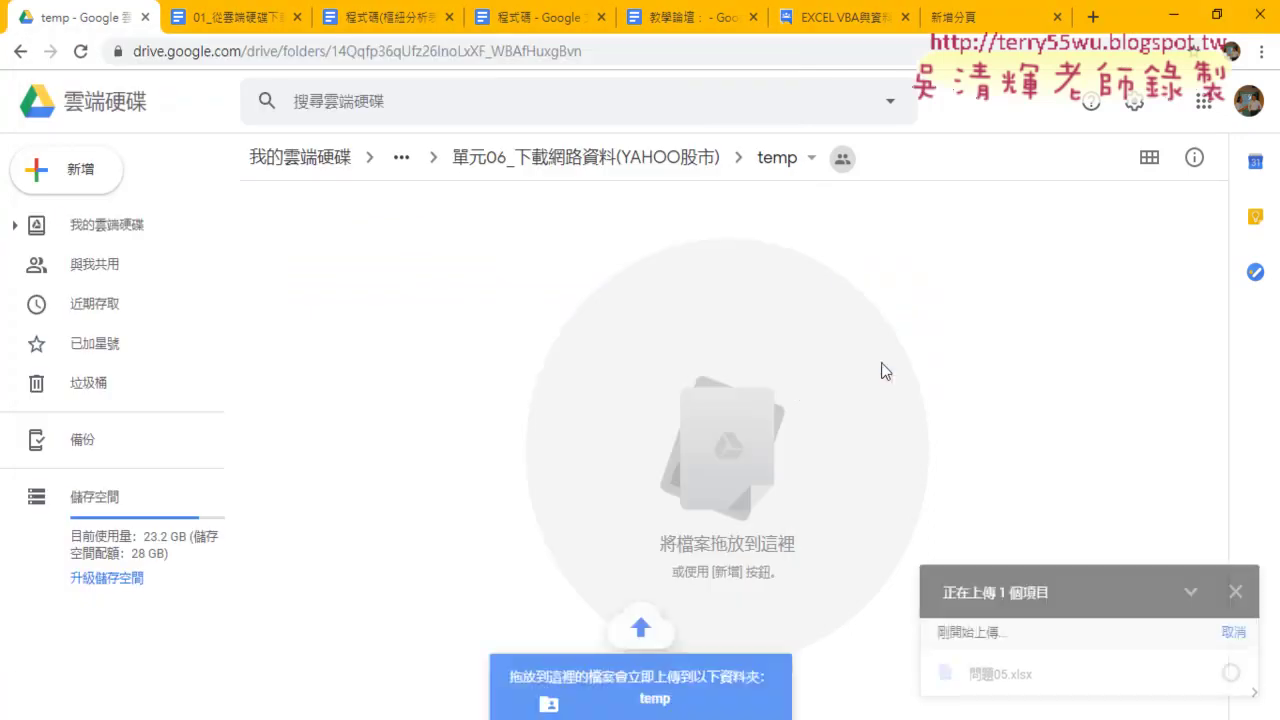
right_click(694, 392)
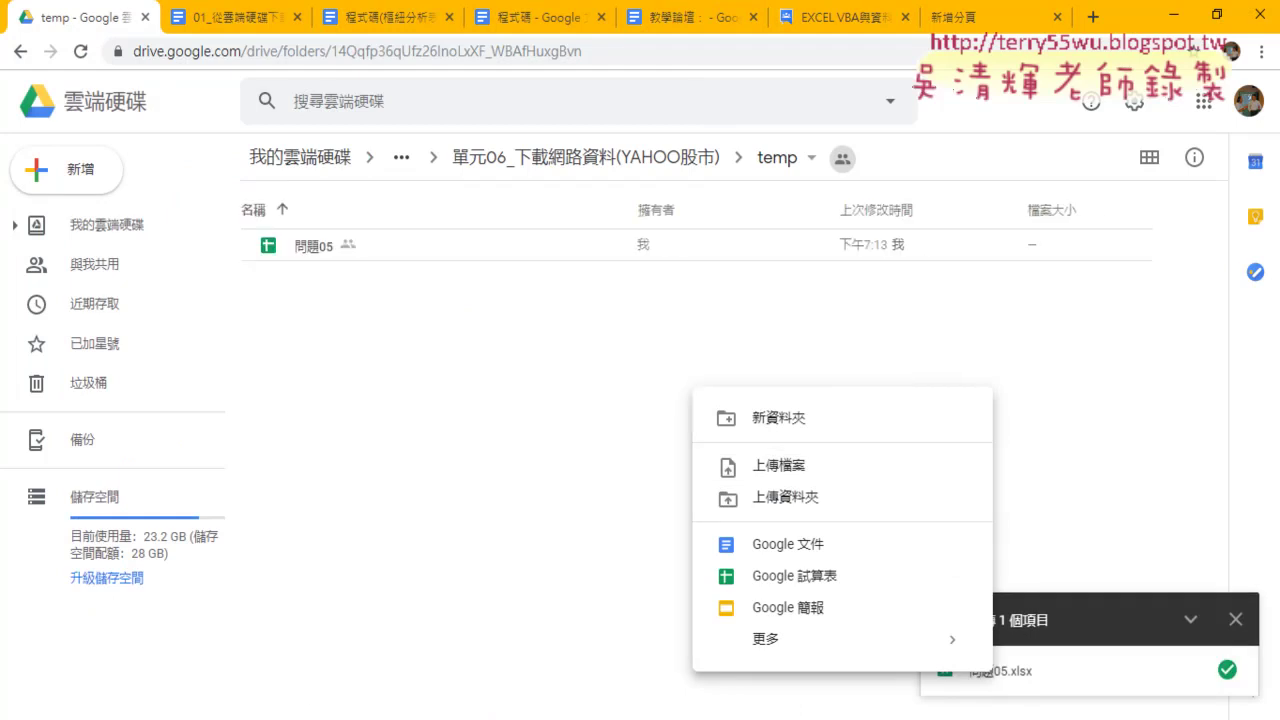
key("alt+Tab")
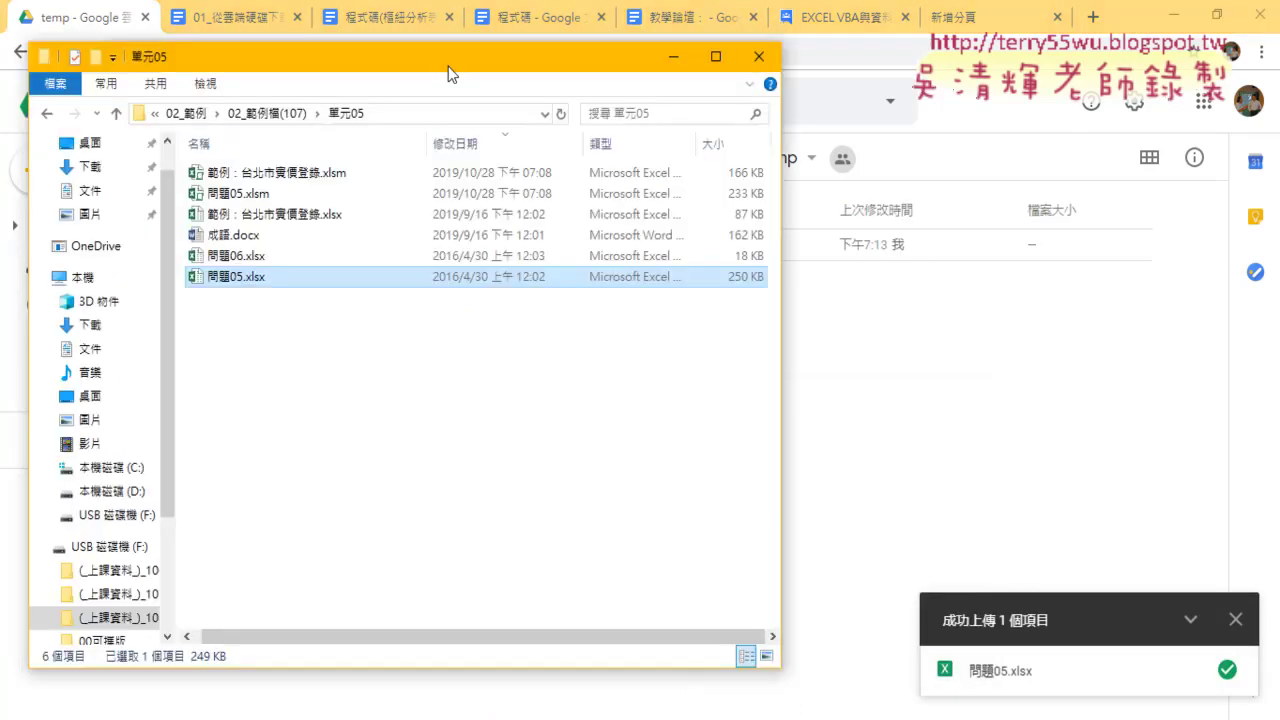
Move the Explorer window down and mark 問題05.xlsx, the converted Sheet, and the settings gear in red.
mouse_move(450, 60)
left_mouse_down()
mouse_move(691, 255)
mouse_move(720, 295)
left_mouse_up()
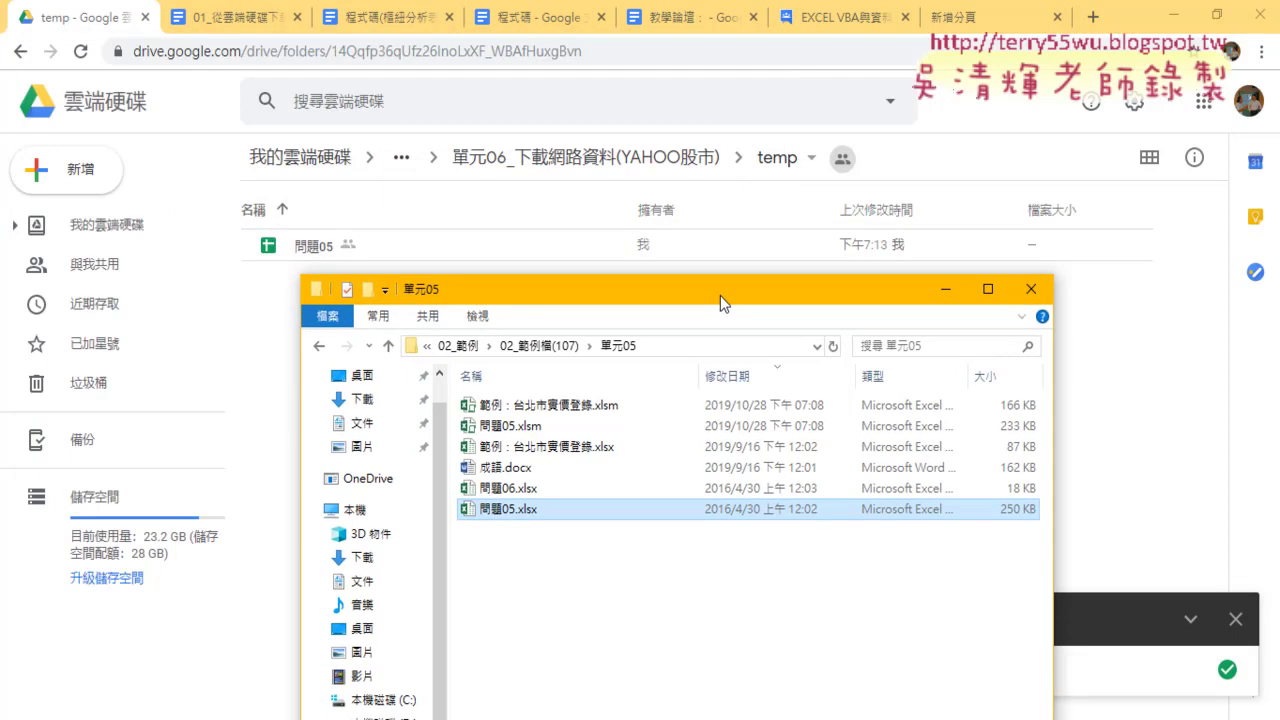
mouse_move(528, 538)
left_mouse_down()
mouse_move(452, 520)
mouse_move(285, 270)
left_mouse_up()
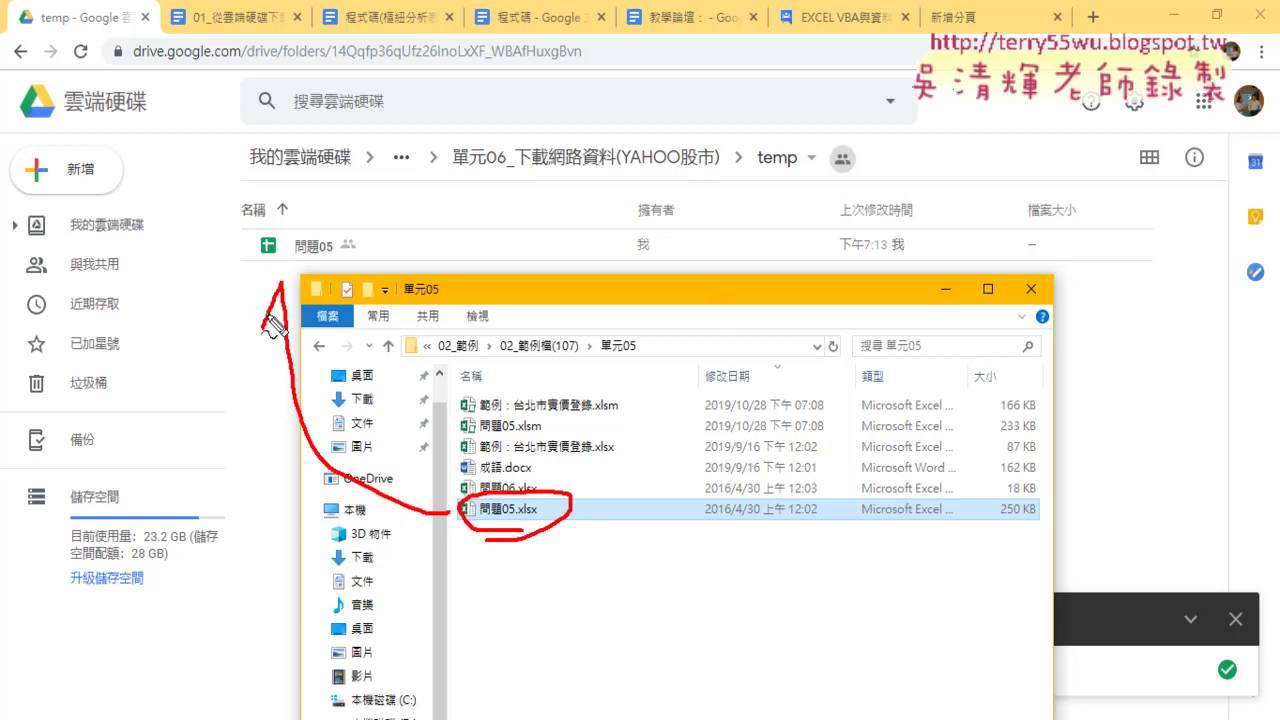
mouse_move(262, 328)
left_mouse_down()
mouse_move(285, 270)
mouse_move(322, 262)
left_mouse_up()
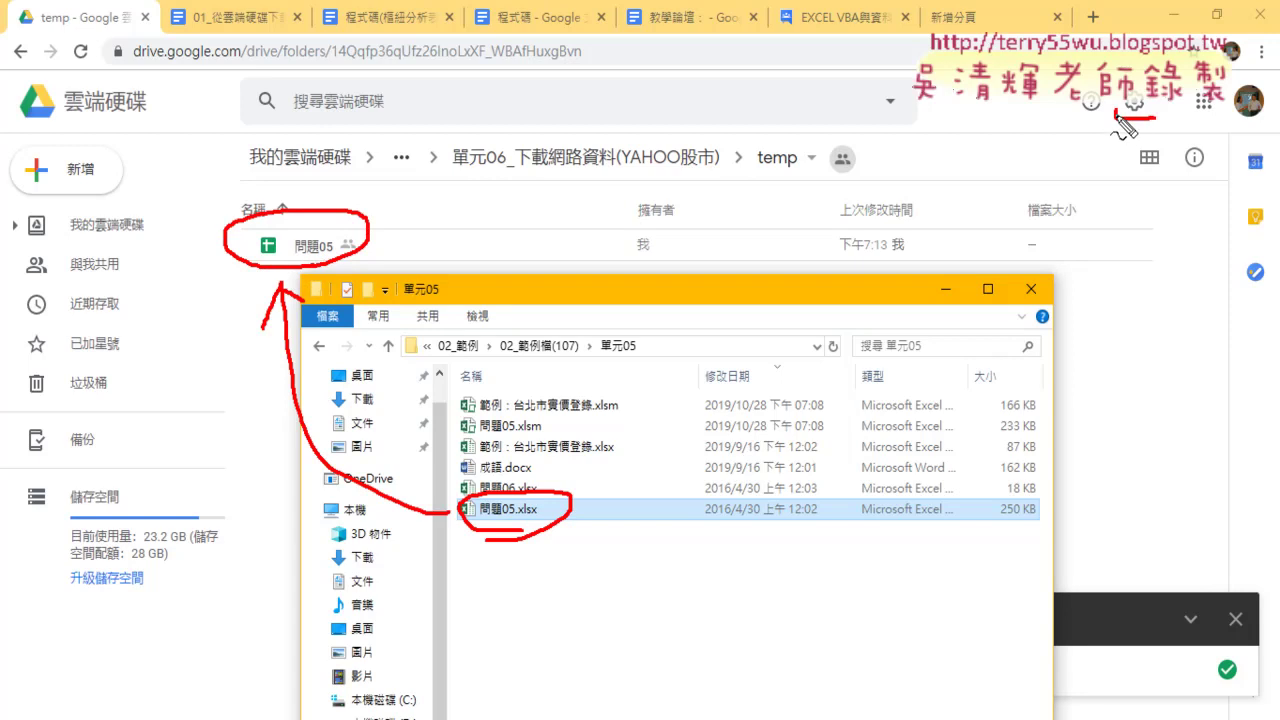
left_click_drag(1116, 90, 1155, 100)
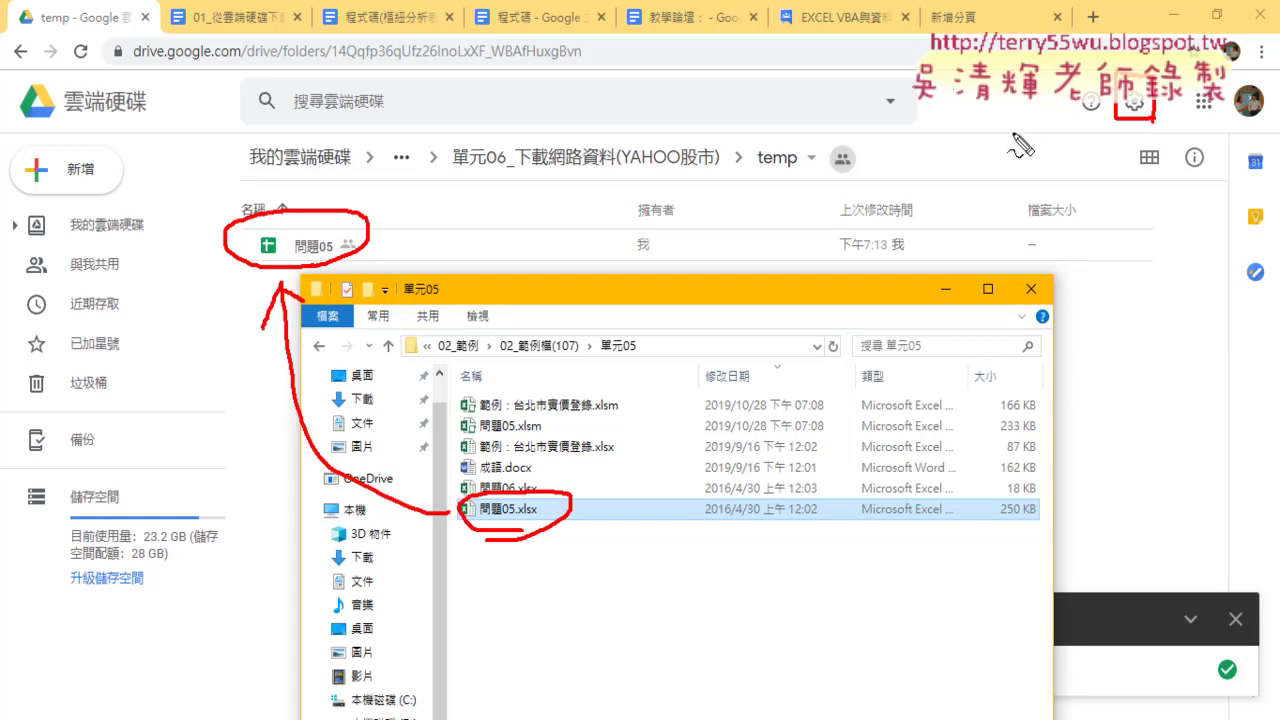
key("Escape")
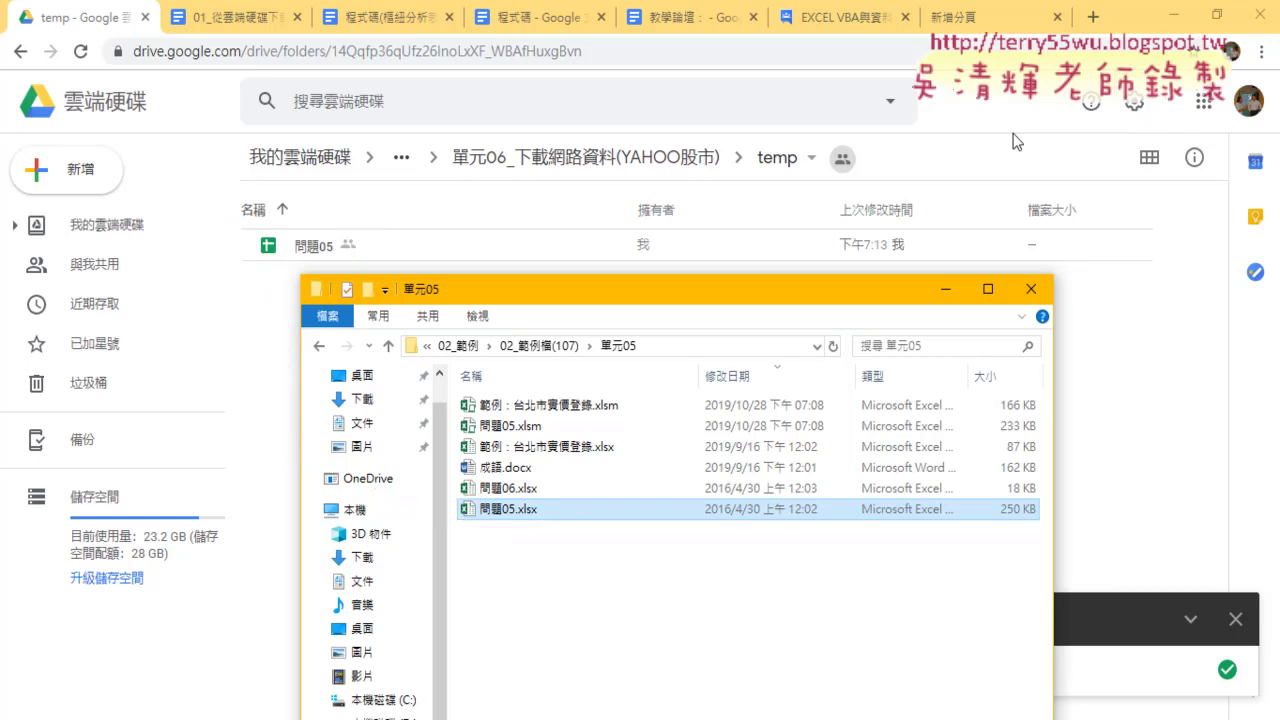
Turn off converting uploaded files to Google format in Drive settings and save.
left_click(1133, 103)
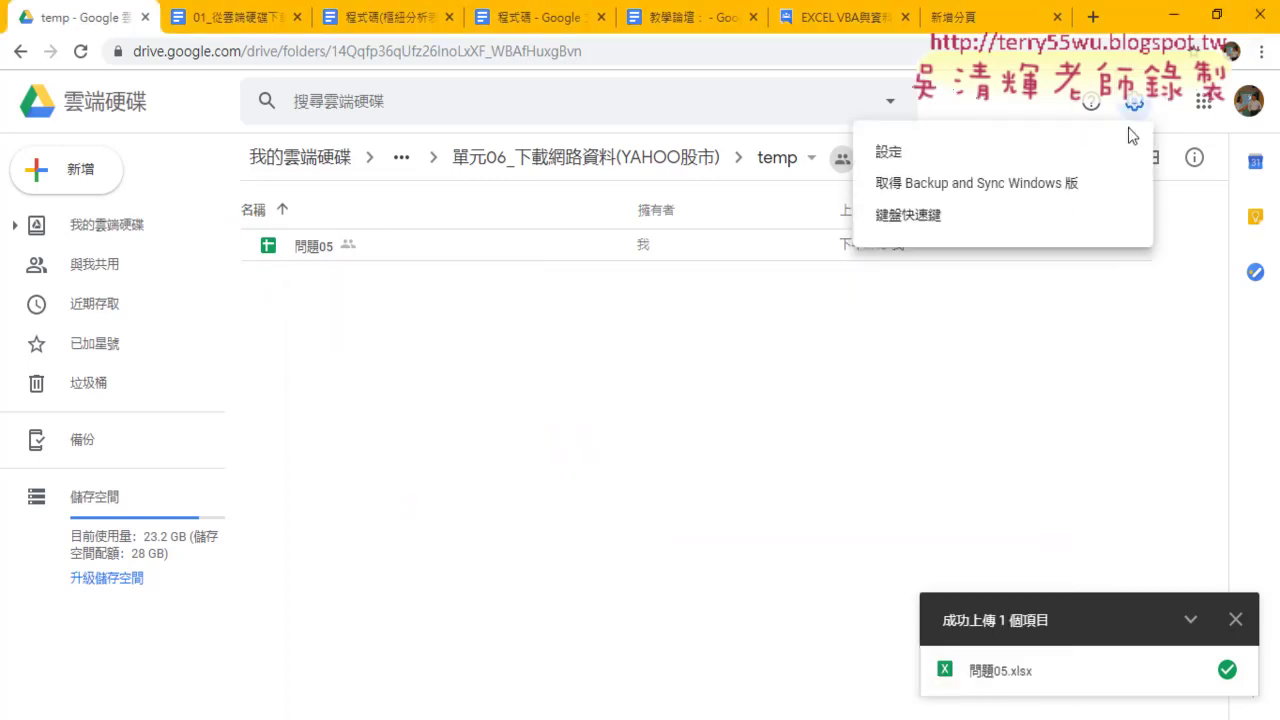
left_click(1055, 168)
left_click(592, 373)
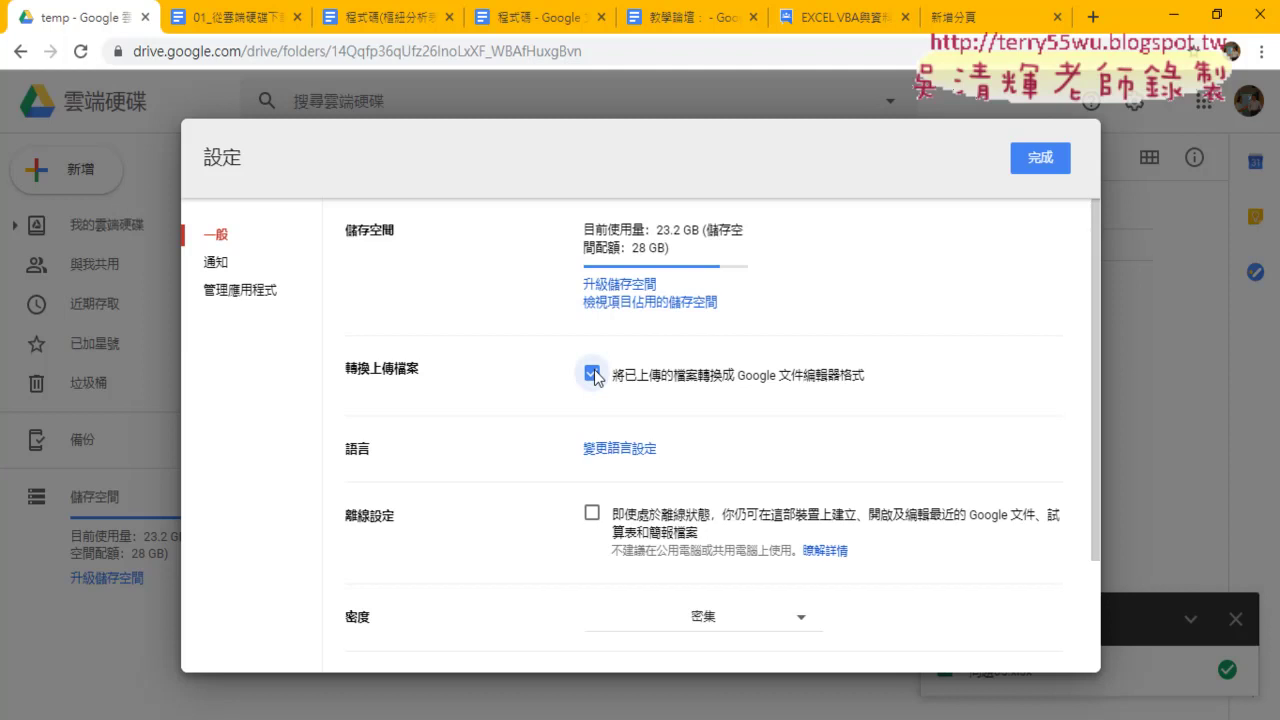
left_click(1057, 163)
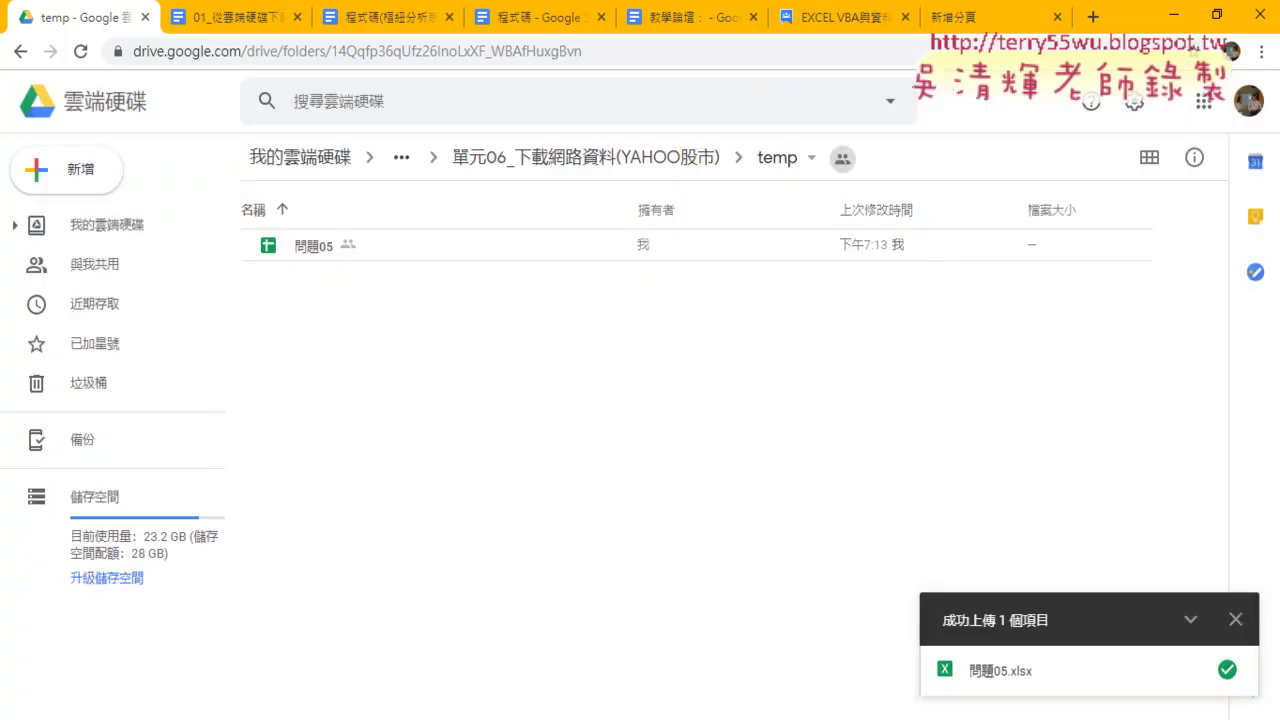
Upload 問題05.xlsx into temp again so the original 249 KB xlsx sits beside the Sheet.
key("alt+Tab")
left_click_drag(505, 509, 271, 400)
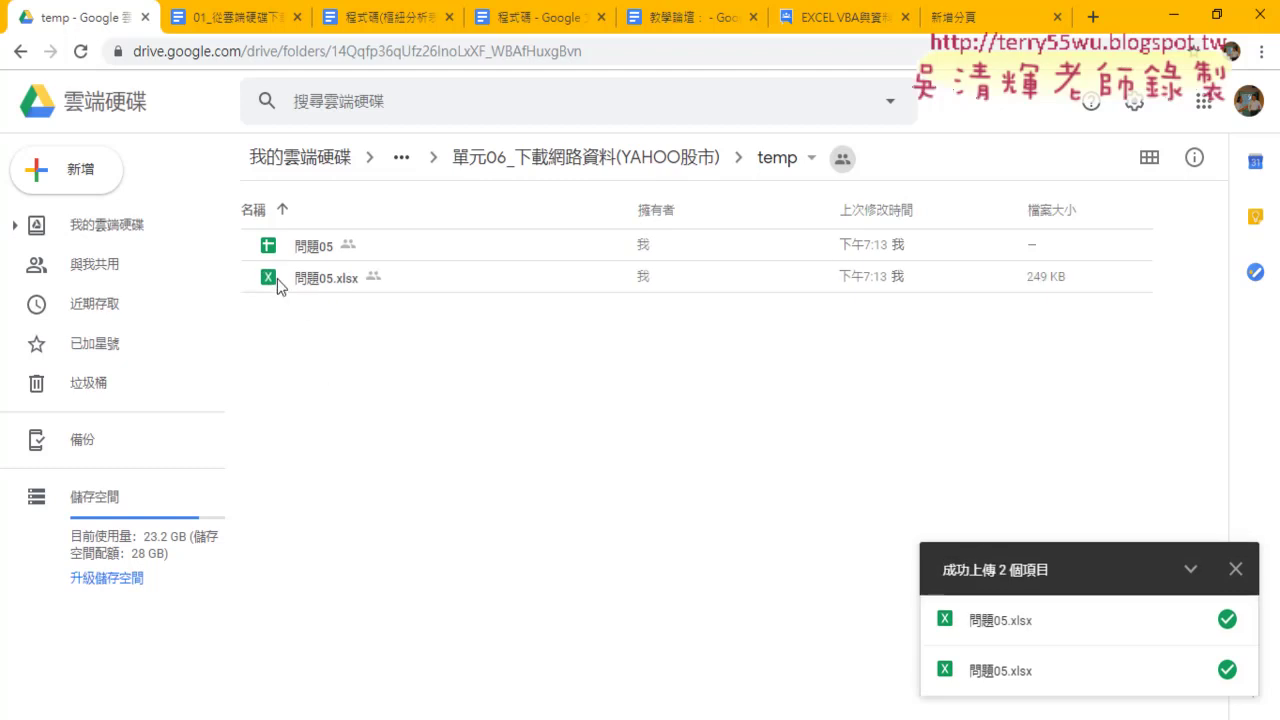
left_click(270, 255)
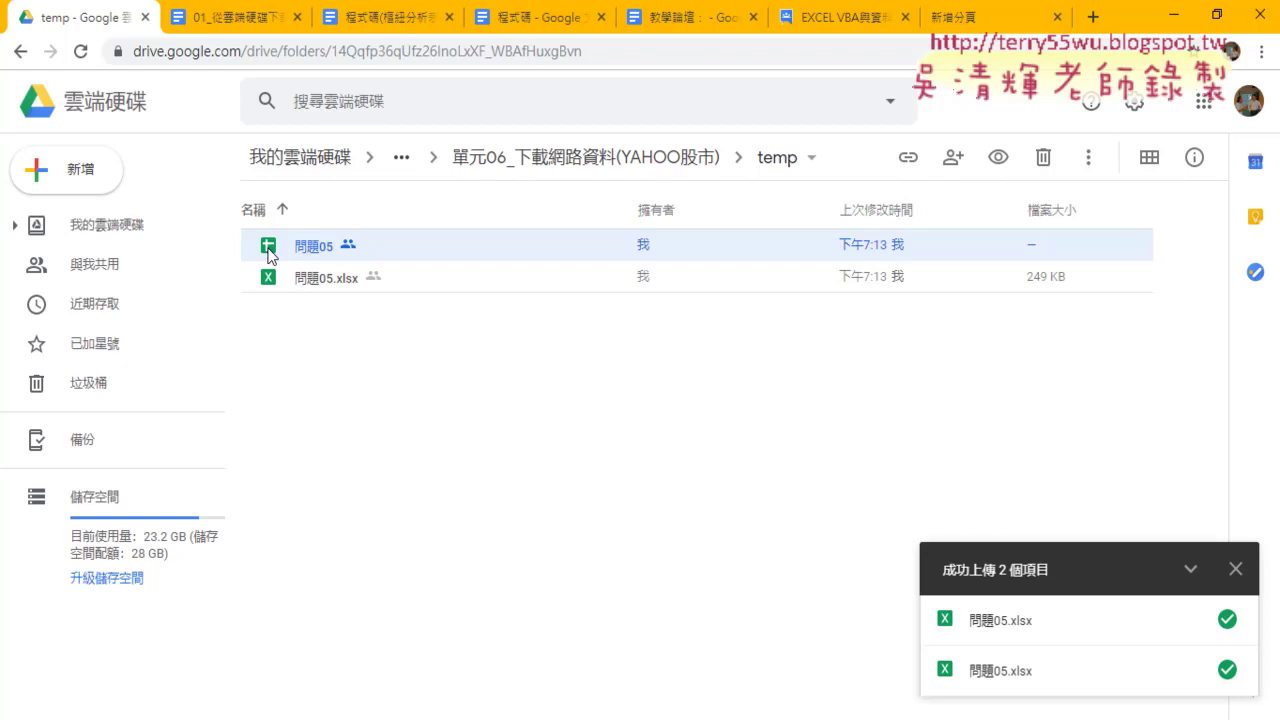
left_click(282, 280)
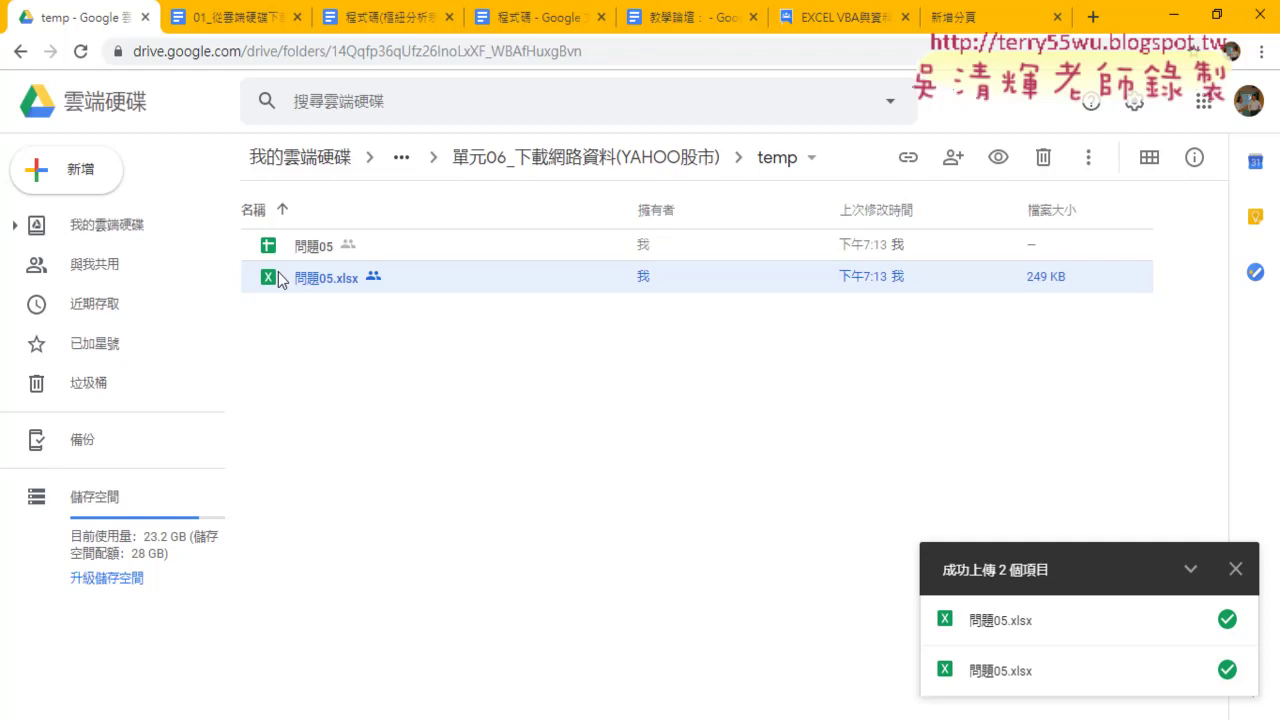
double_click(282, 280)
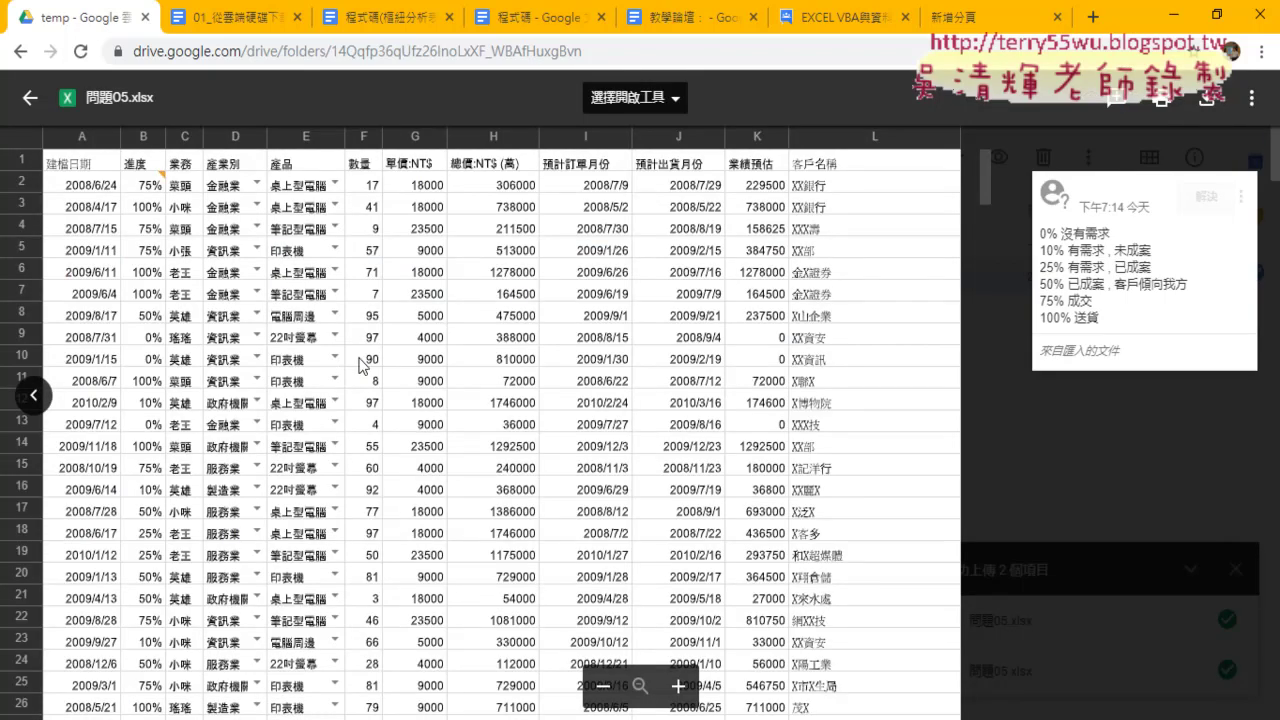
left_click(33, 98)
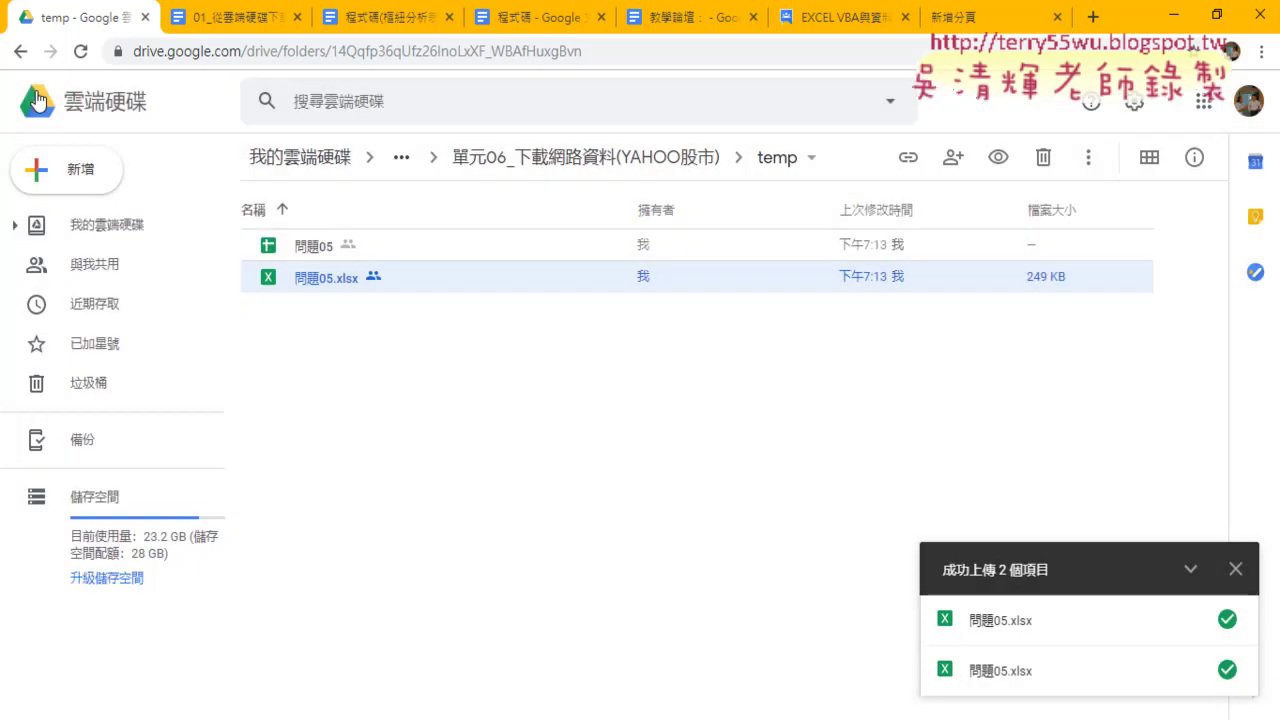